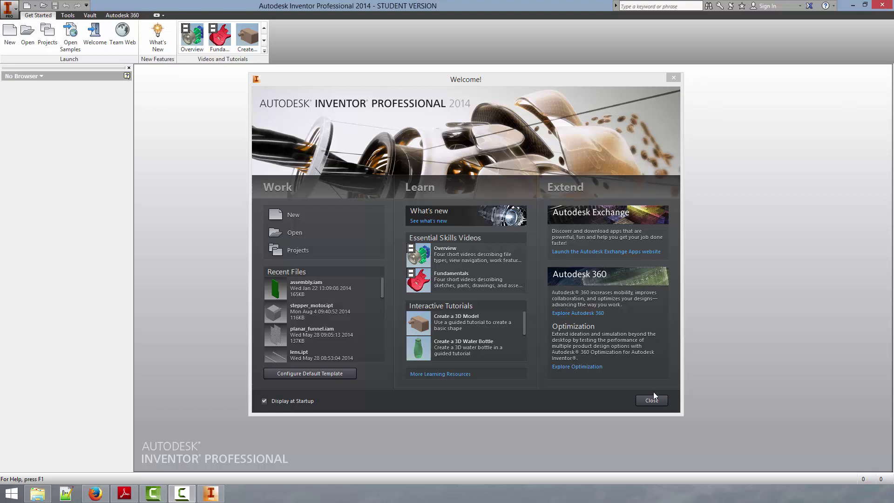
Create a new part, Part2, from the metric Standard (mm).ipt template
left_click(334, 217)
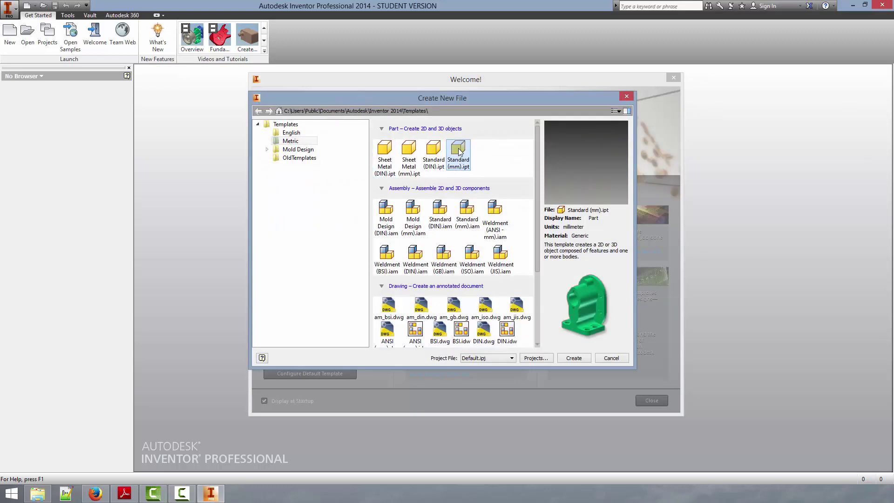
left_click(583, 359)
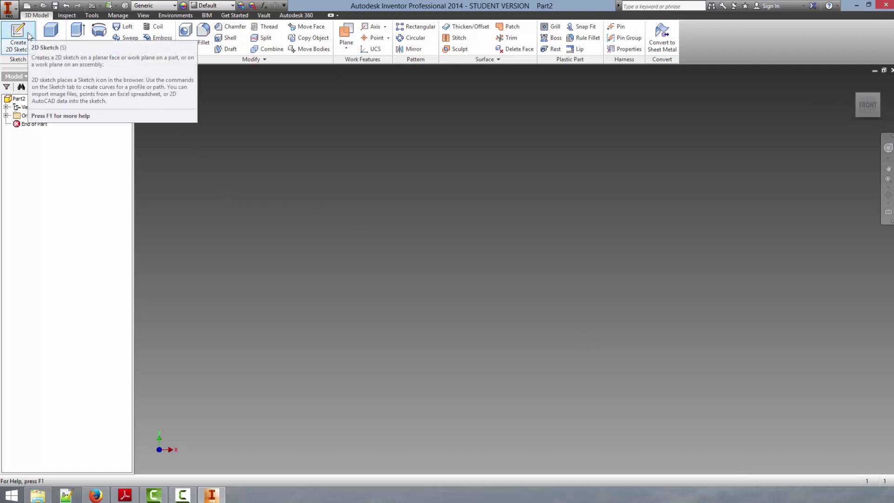
Start Sketch1 on the XZ origin plane and roll the view so the axes sit square
left_click(29, 37)
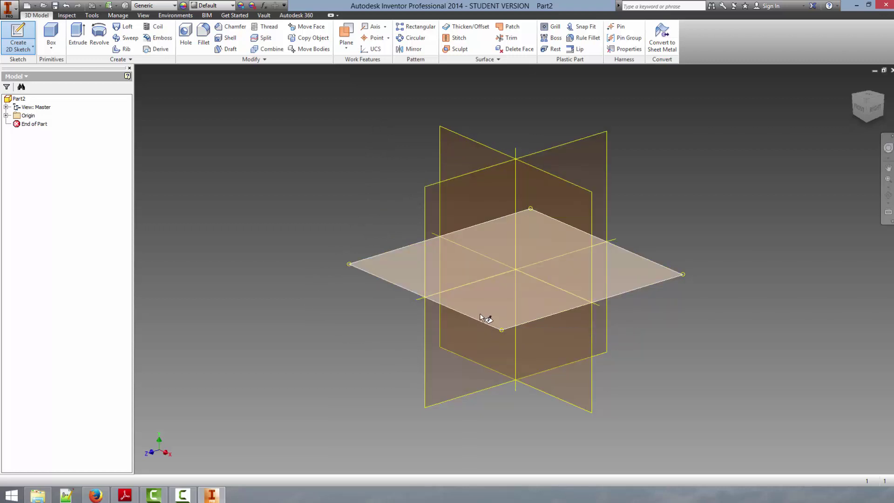
mouse_move(484, 316)
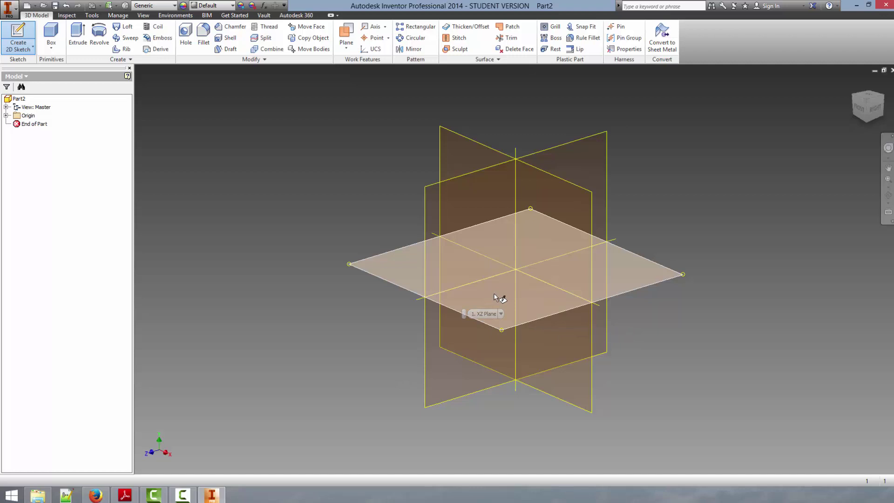
left_click(494, 296)
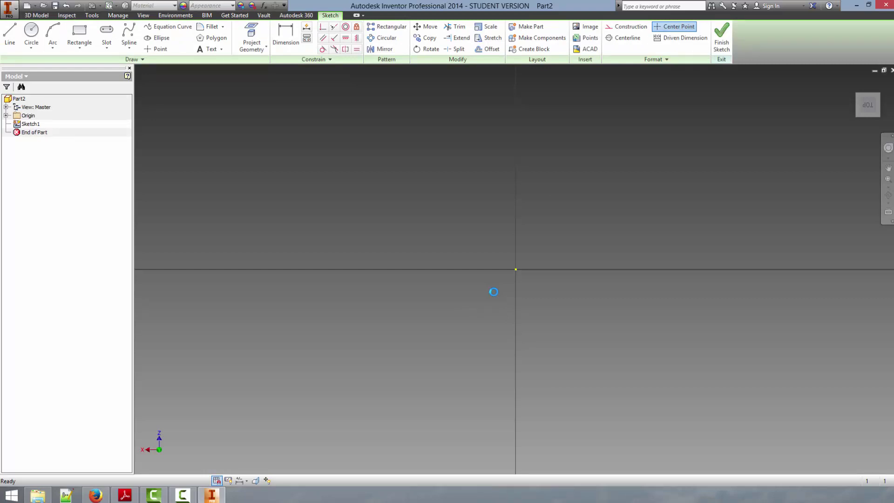
left_click(883, 85)
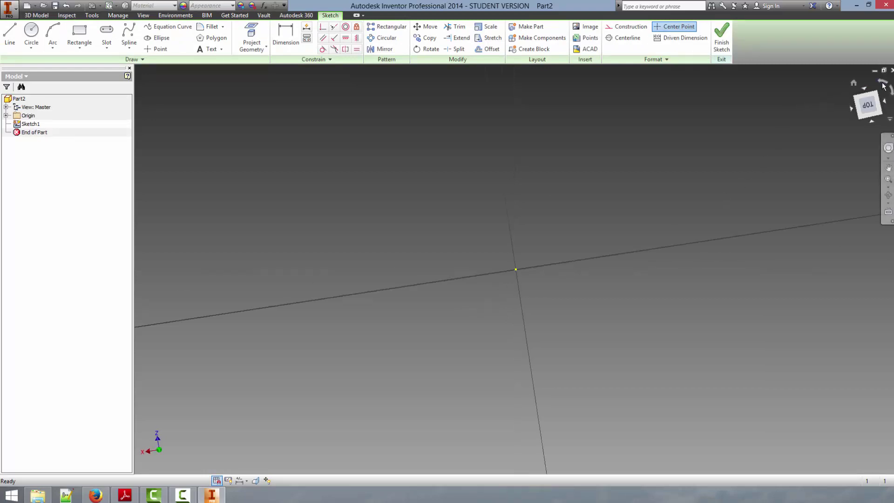
left_click(883, 84)
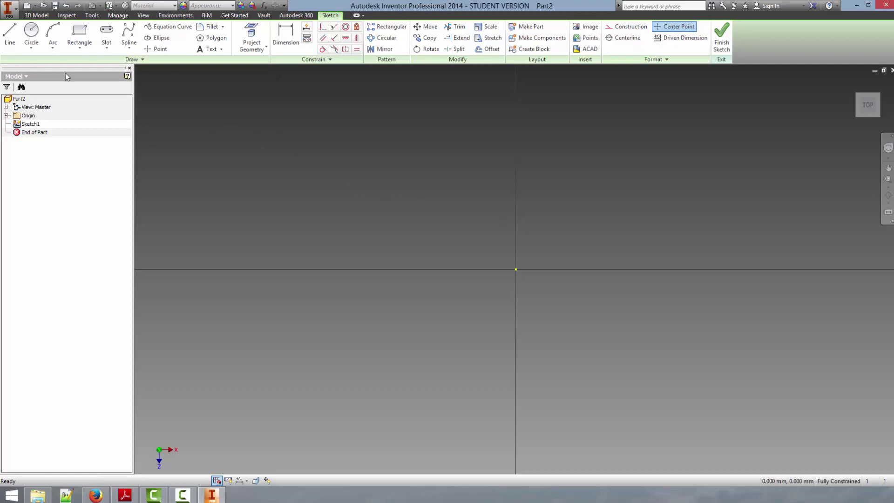
Draw a 10 mm line from the sketch origin at a 180 degree angle
left_click(10, 40)
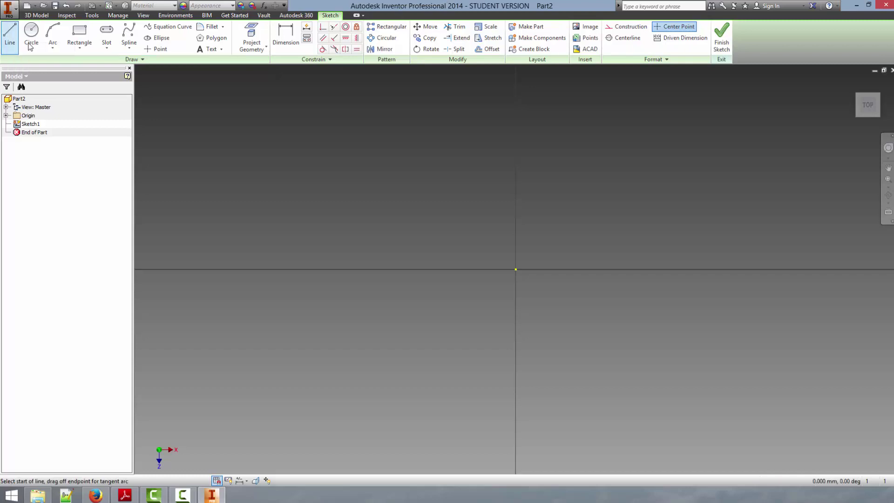
left_click(516, 270)
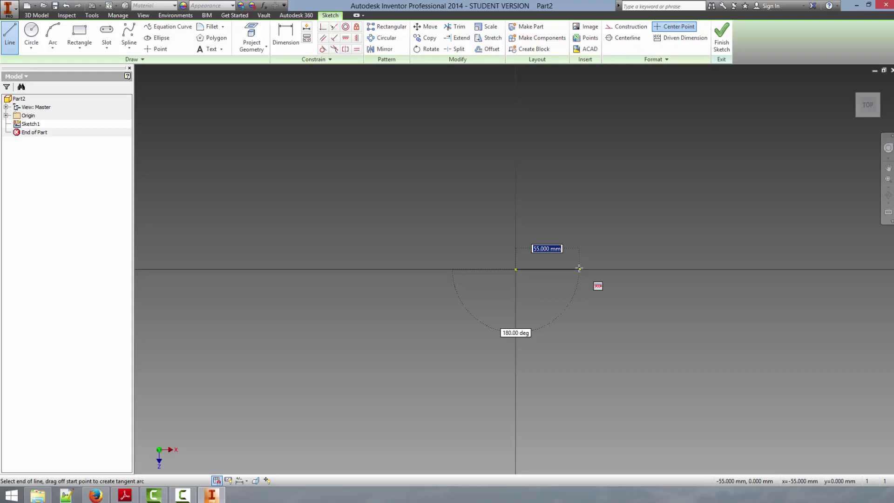
type("10")
key("Tab")
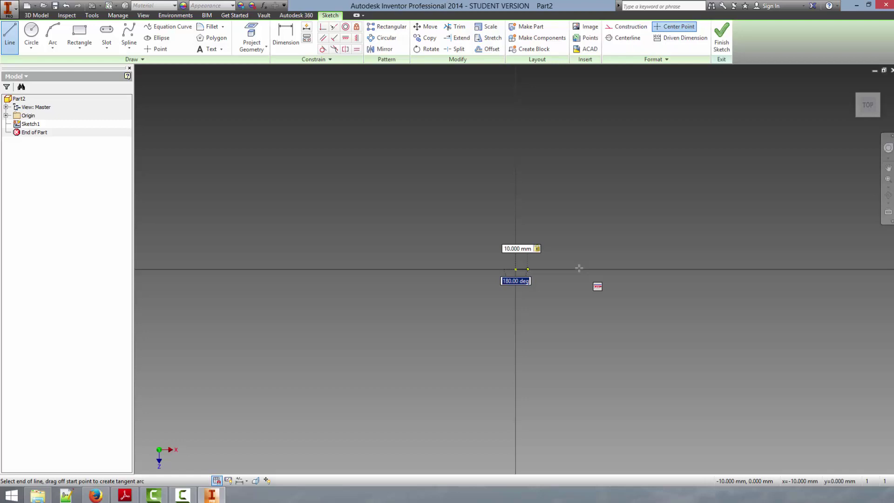
type("90")
key("Tab")
scroll(526, 177, "up", 6)
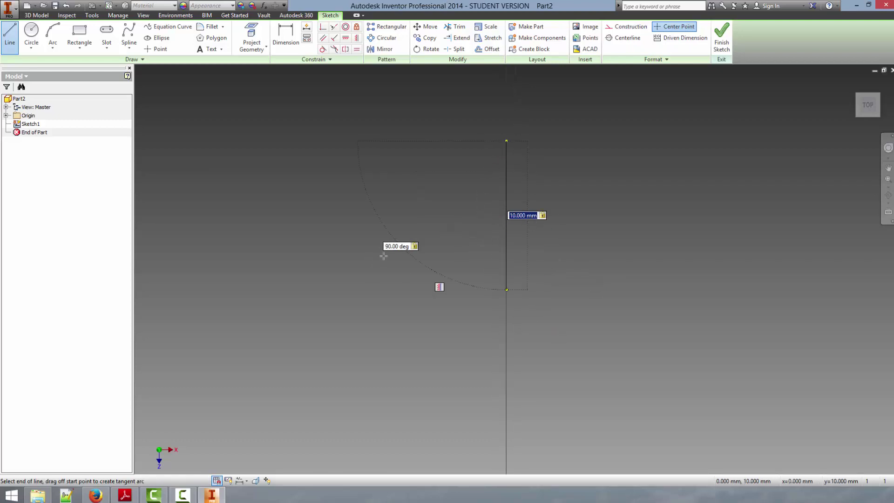
left_click(407, 246)
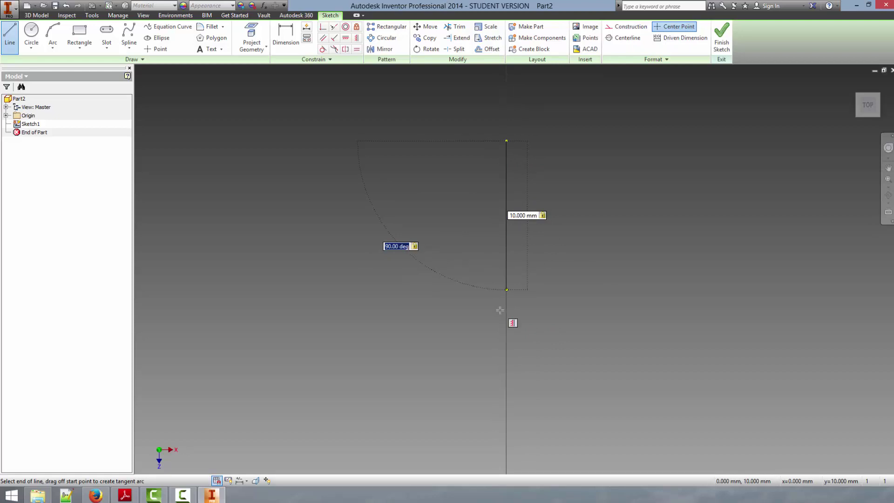
type("180")
key("Tab")
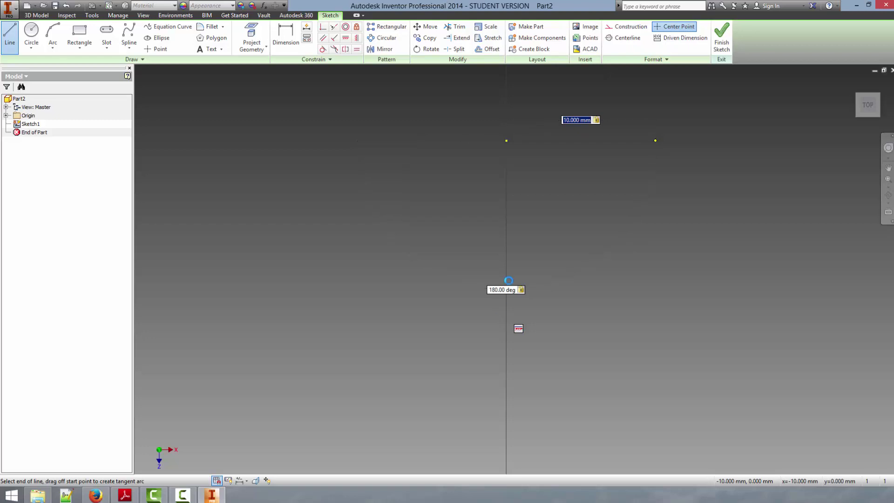
key("Return")
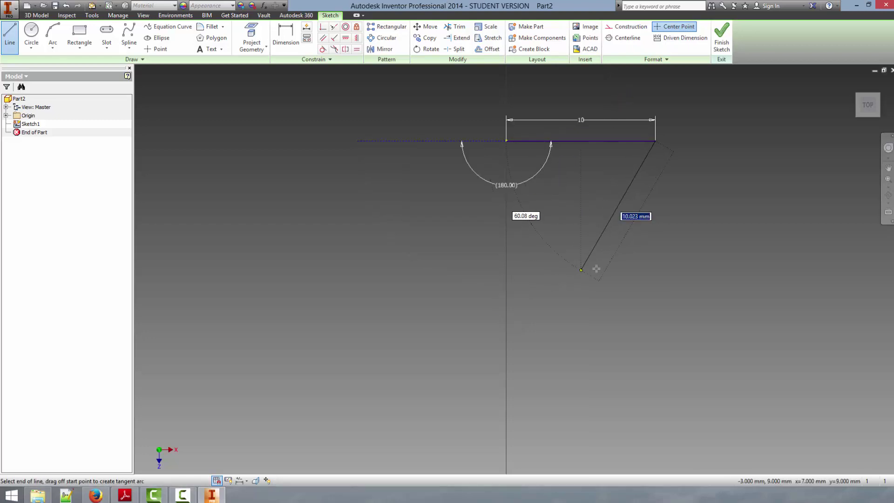
key("Escape")
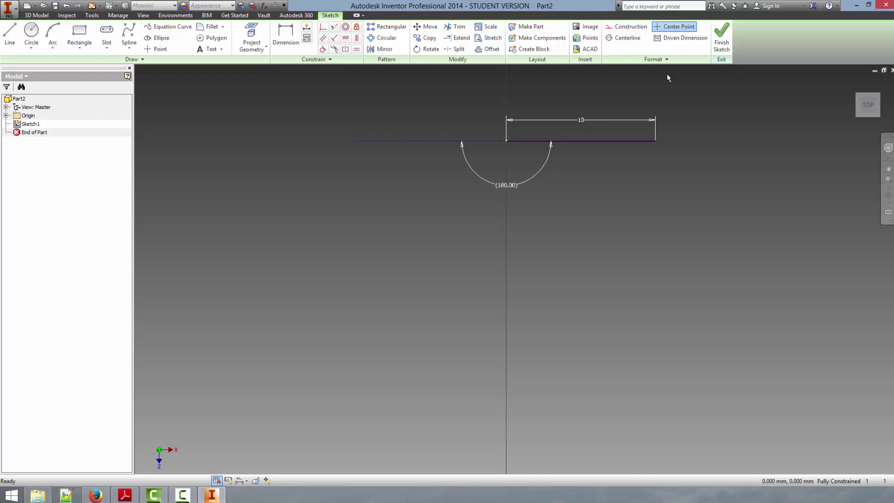
Draw a 10 mm vertical line up from the horizontal line's right end
middle_click_drag(626, 141, 507, 284)
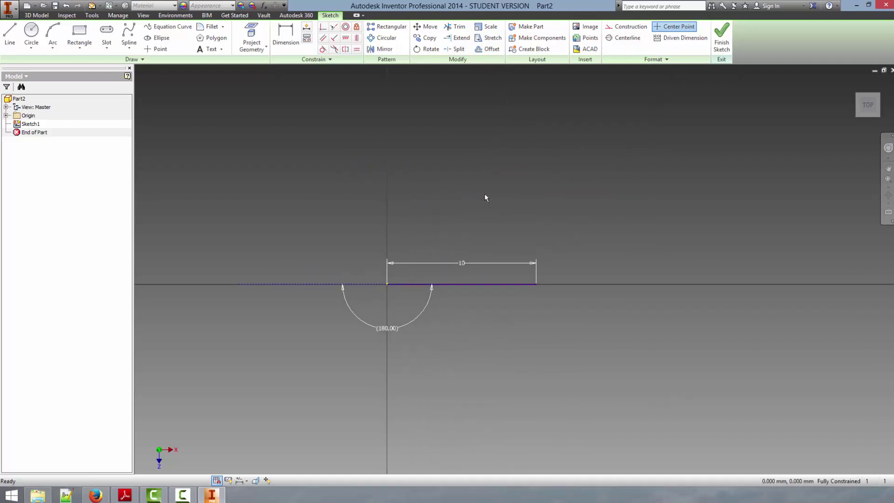
left_click(10, 34)
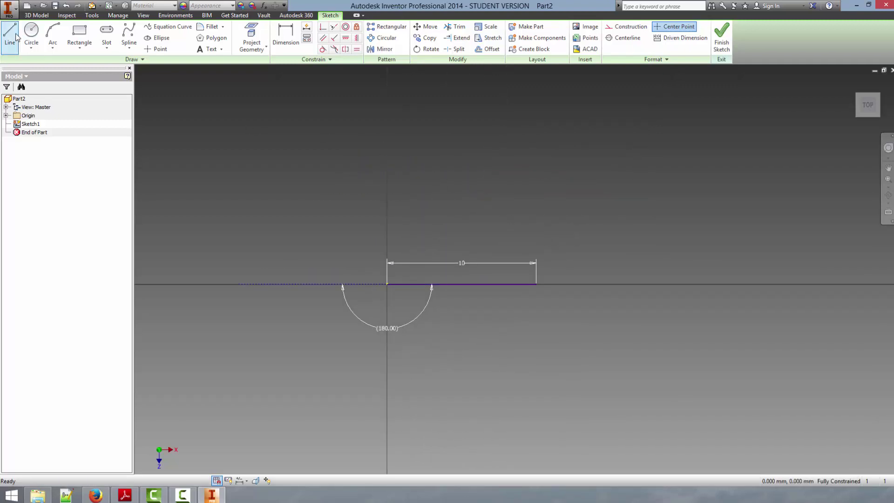
left_click(536, 284)
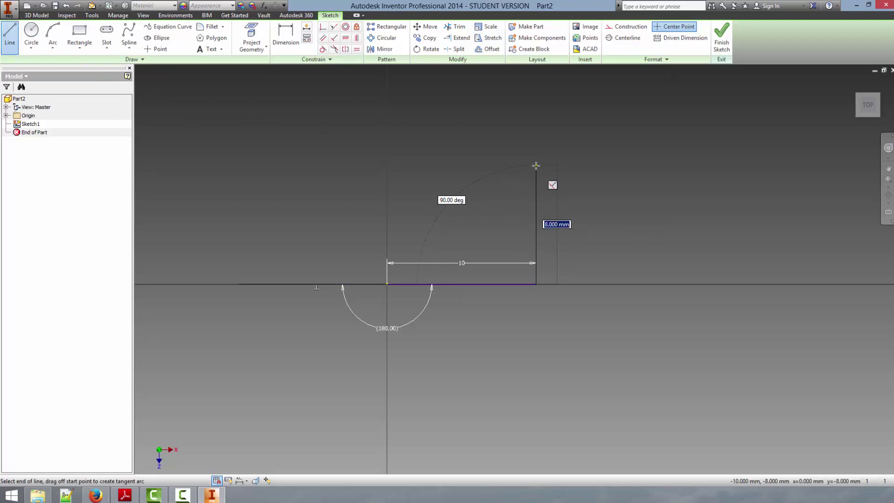
type("10")
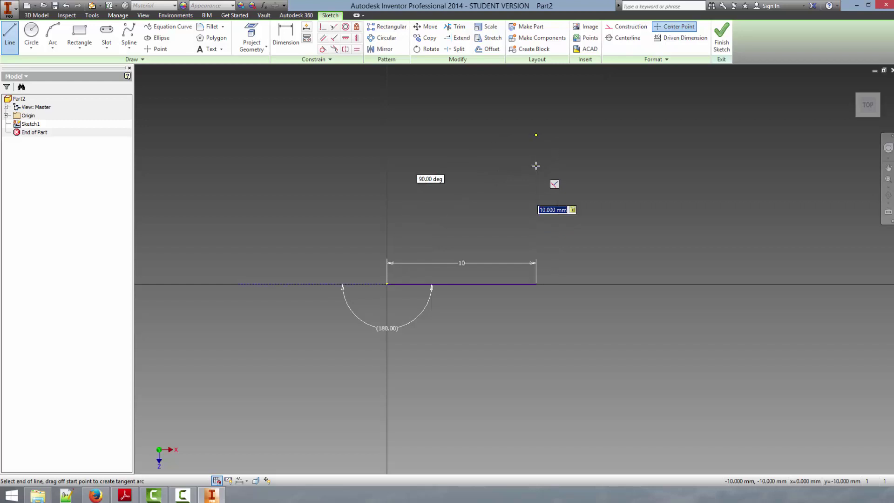
key("Return")
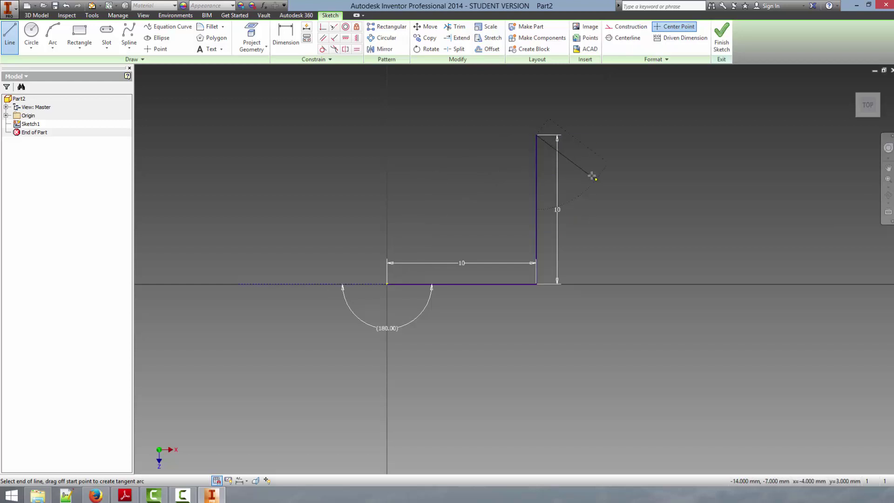
key("Escape")
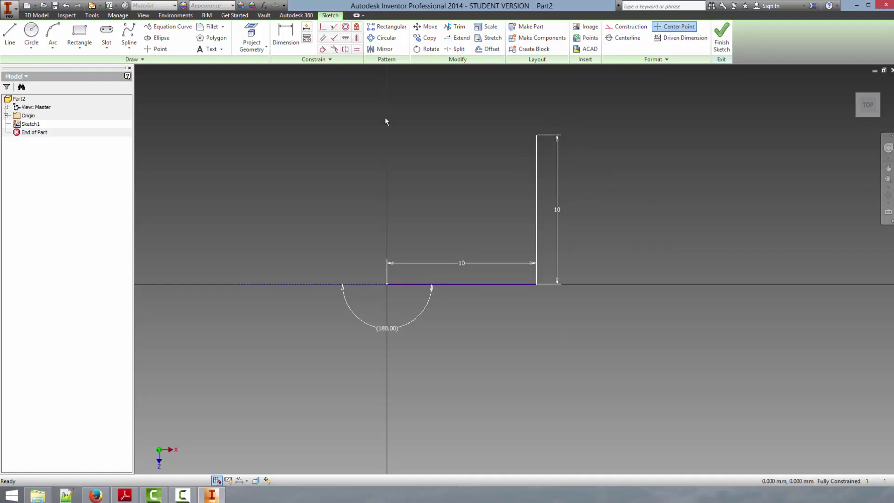
Begin a line at the vertical line's top end, then cancel it to start over
left_click(9, 33)
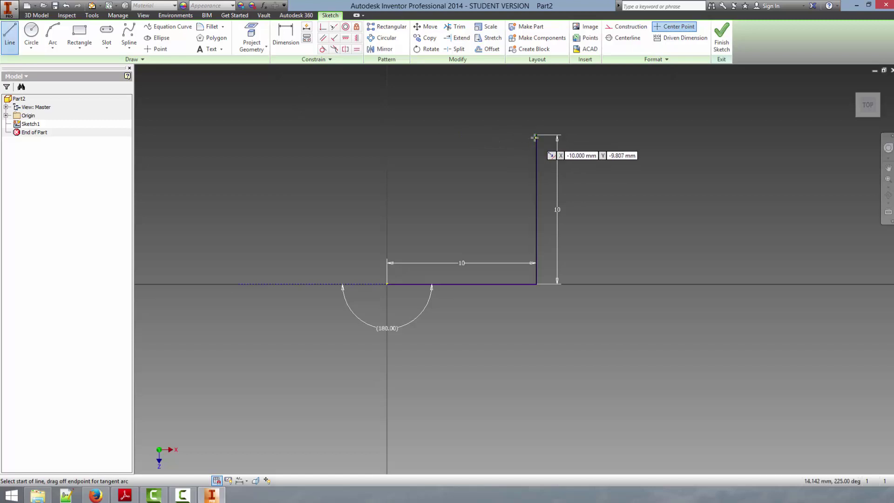
left_click(537, 135)
left_click(10, 33)
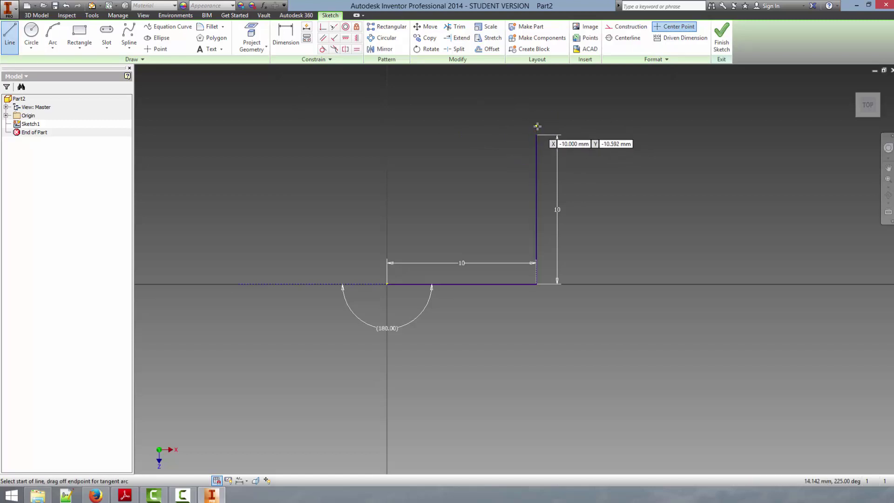
scroll(536, 136, "down", 5)
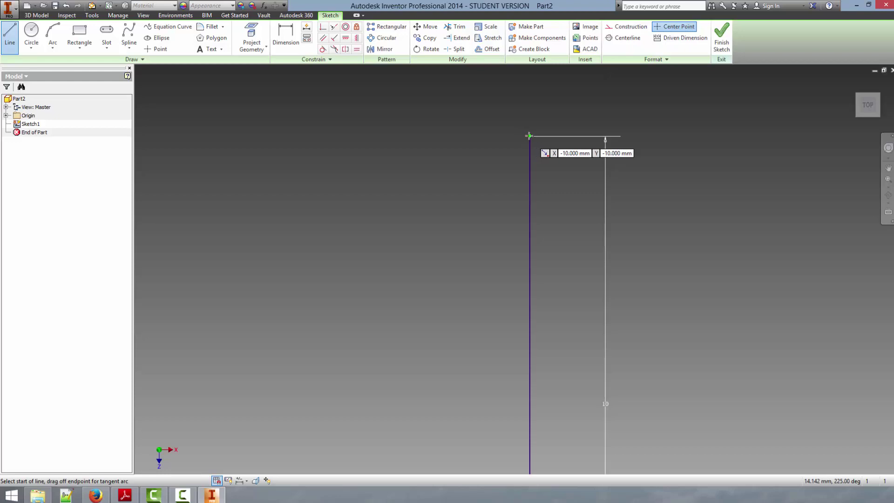
Draw the 8 mm top edge from the upper right corner
left_click(522, 136)
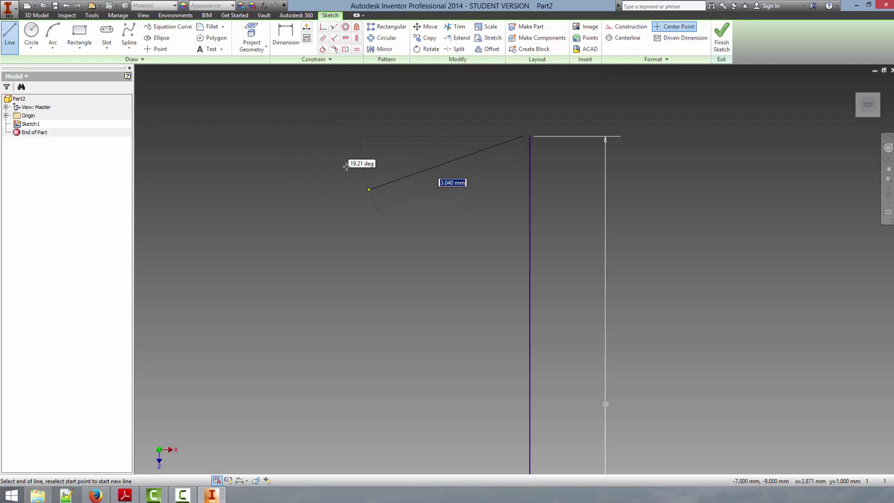
left_click(10, 33)
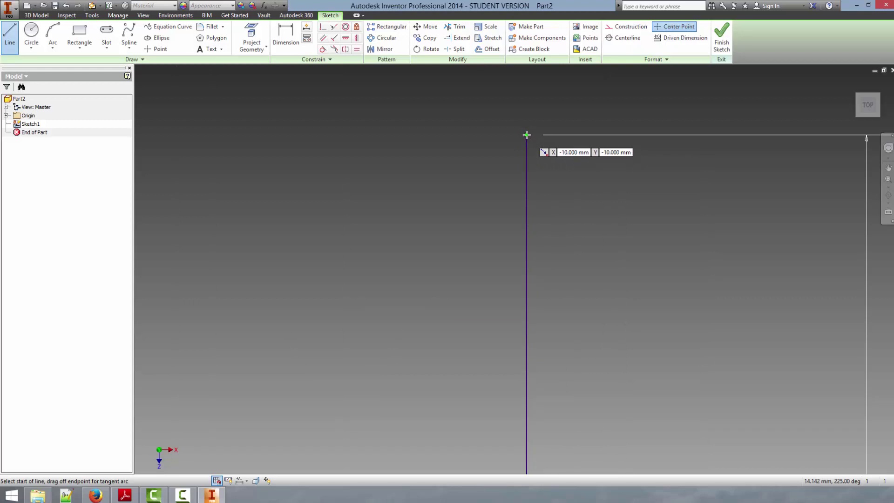
left_click(527, 135)
scroll(390, 144, "down", 6)
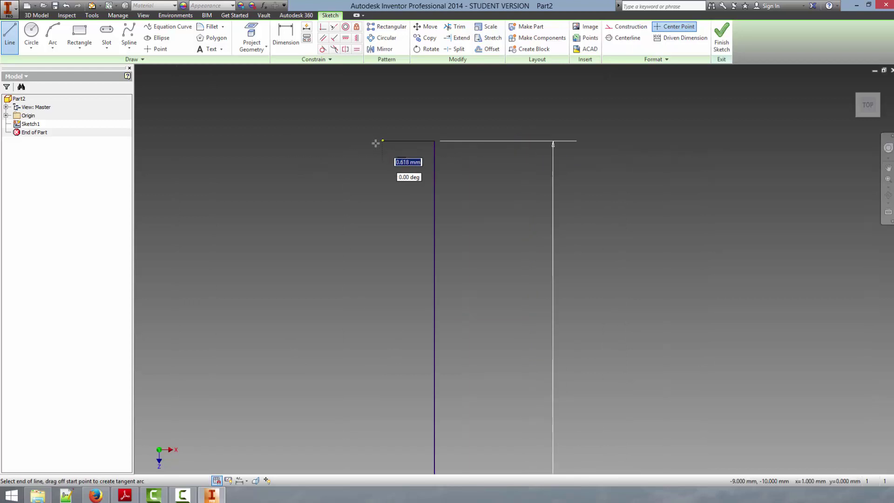
scroll(325, 148, "down", 10)
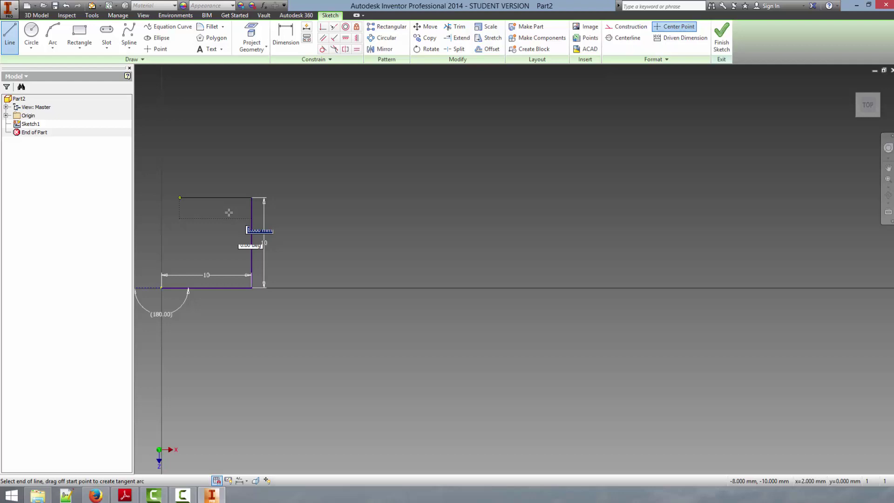
mouse_move(227, 214)
middle_mouse_down()
mouse_move(390, 206)
mouse_move(543, 172)
middle_mouse_up()
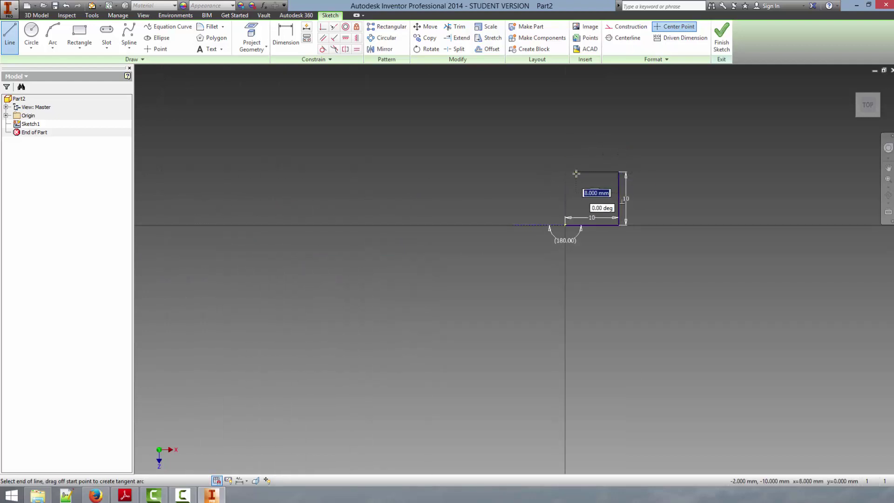
left_click(576, 173)
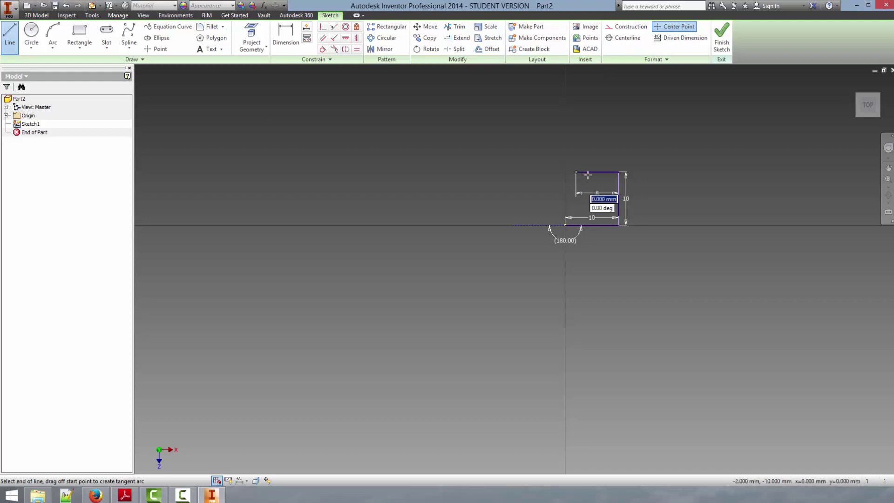
scroll(565, 169, "up", 3)
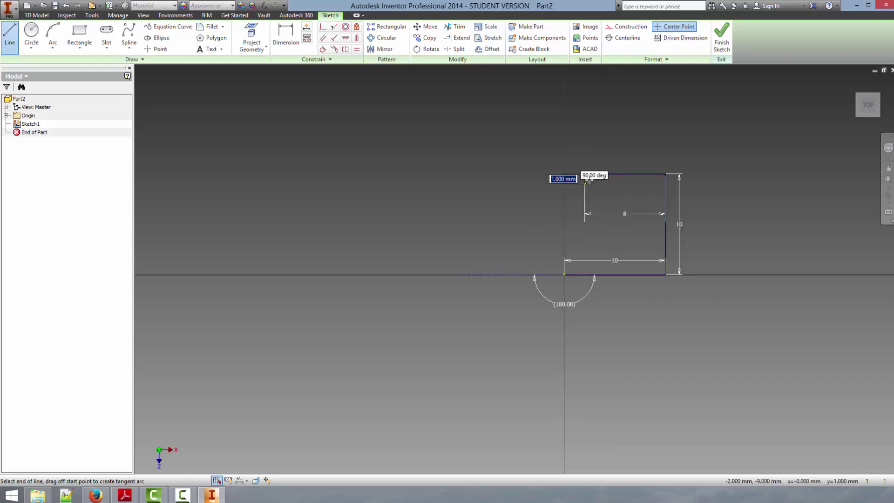
key("Escape")
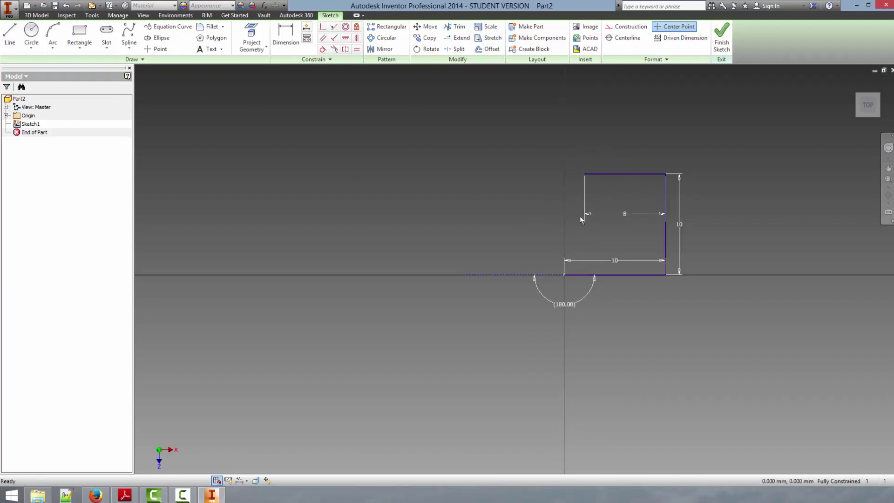
Draw the 8 mm left edge from the origin and a chamfer line to the top edge
left_click(10, 35)
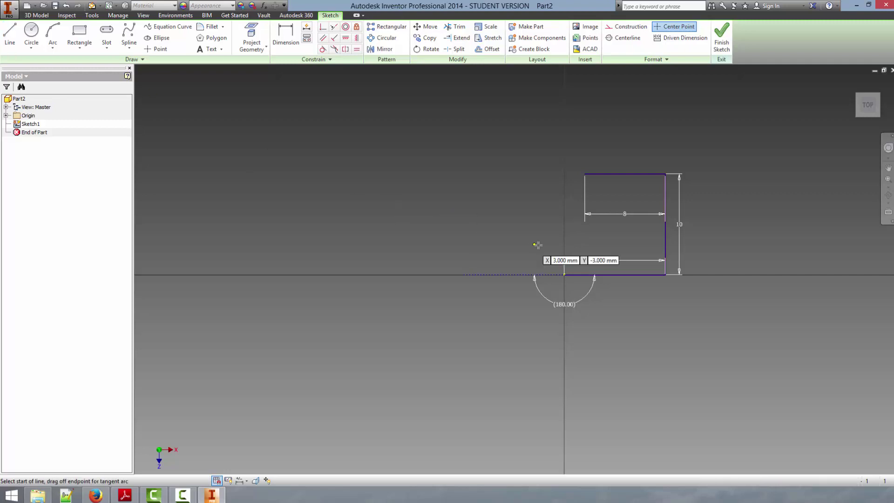
left_click(565, 274)
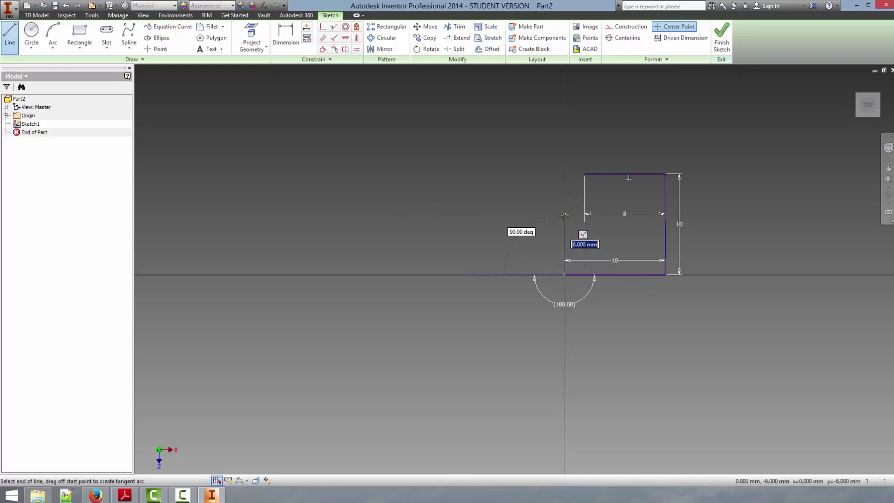
type("8")
key("Return")
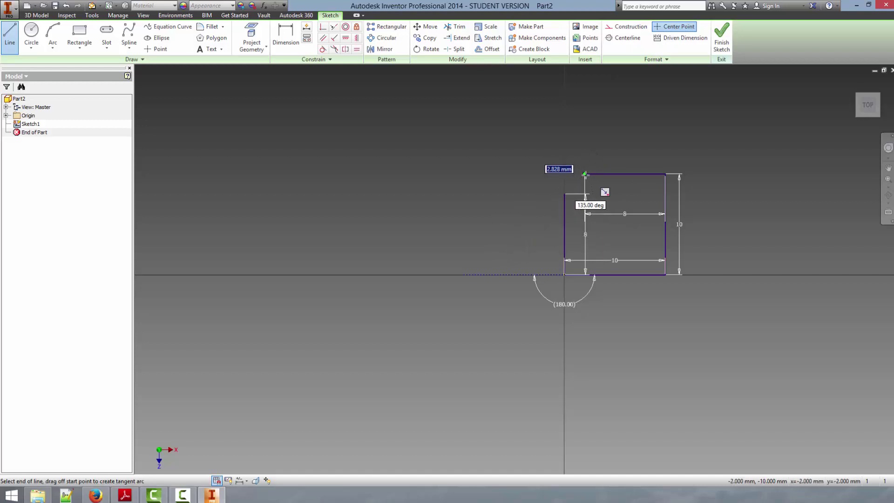
left_click(585, 174)
scroll(630, 183, "down", 3)
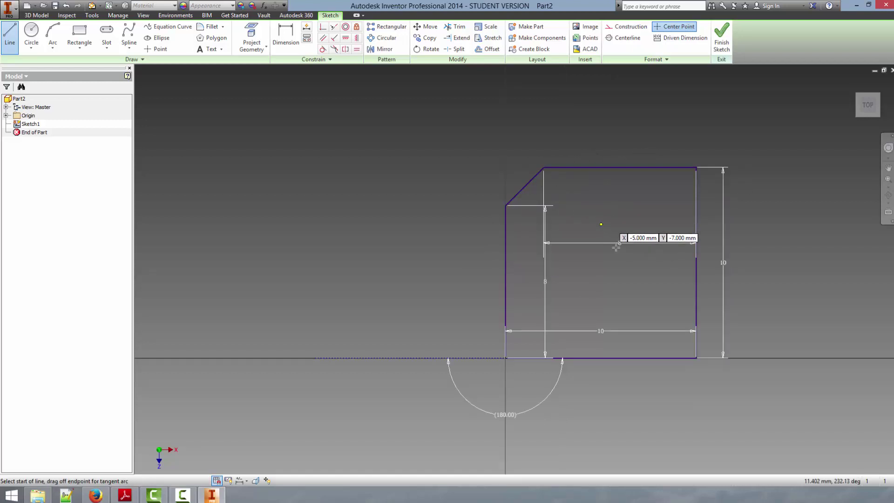
key("Escape")
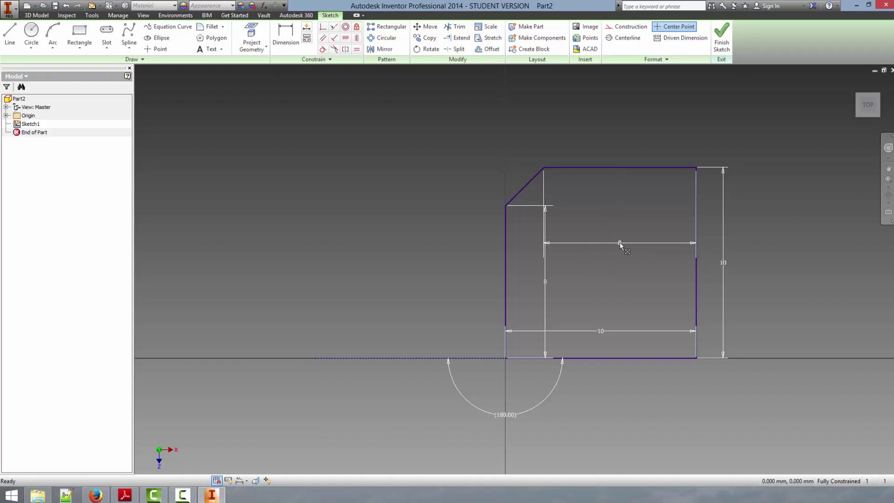
Move the top 8 dimension above, the vertical 8 left, and the 10 below the outline
left_click_drag(620, 242, 608, 152)
left_click(545, 281)
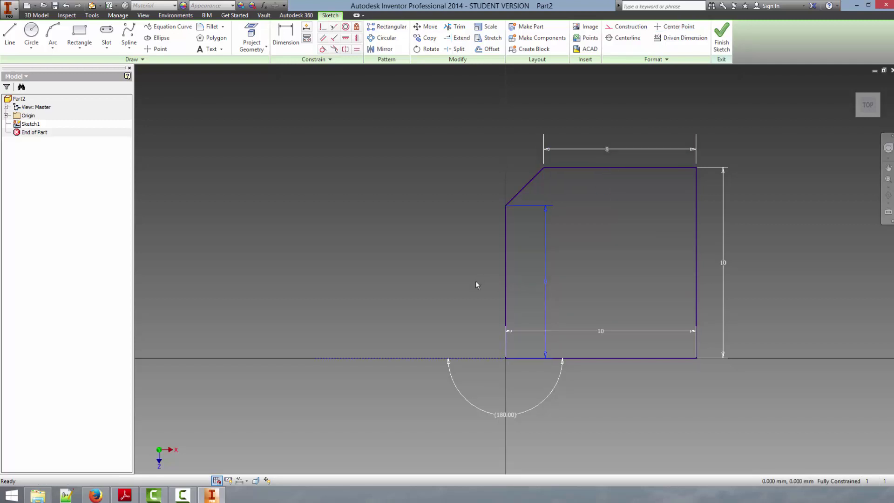
left_click_drag(544, 281, 481, 280)
left_click(601, 331)
left_click_drag(600, 332, 606, 382)
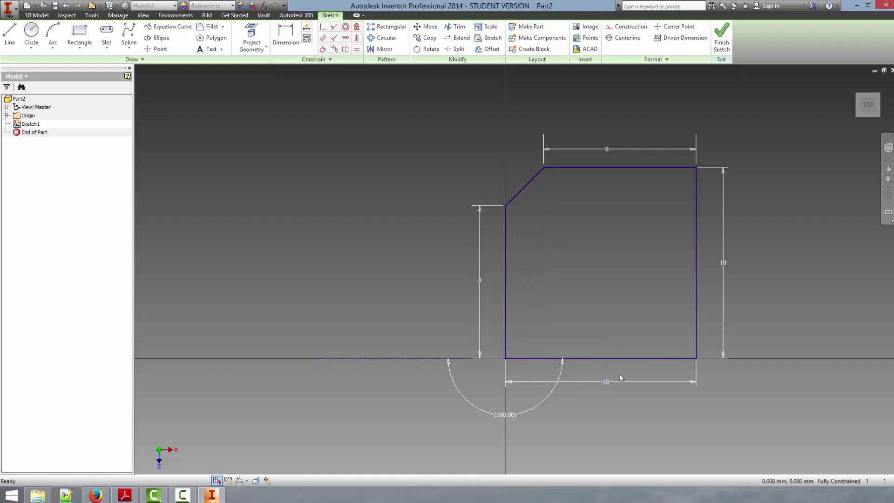
left_click(697, 378)
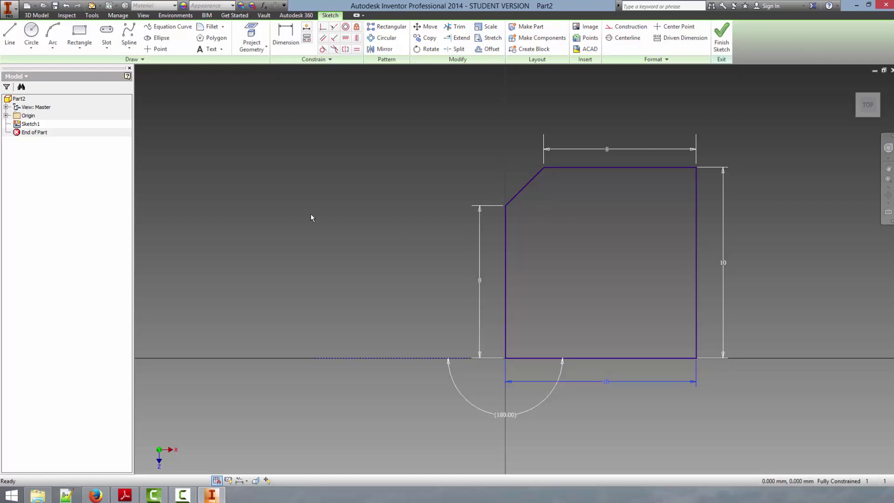
Place a 1 mm diameter circle near the plate's top-right corner
left_click(32, 35)
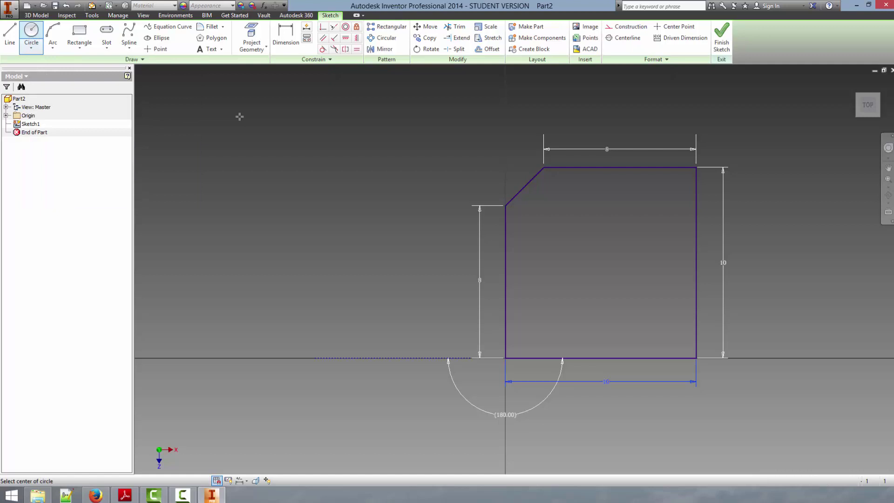
left_click(658, 205)
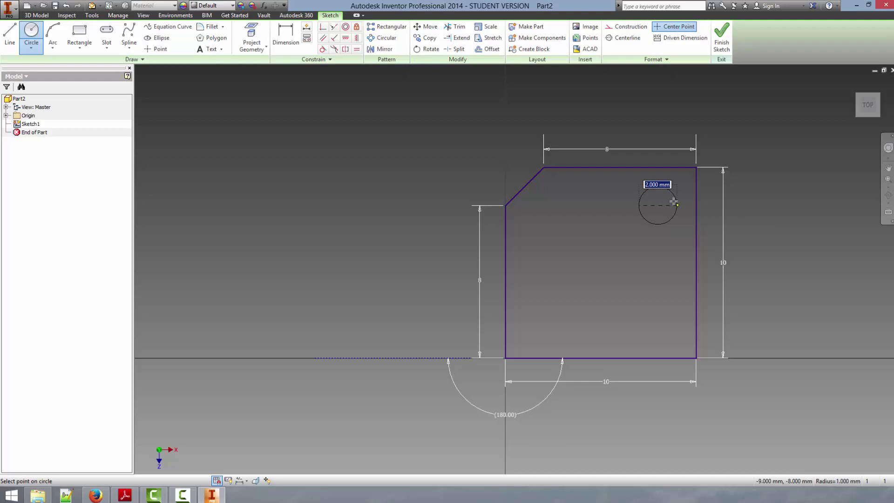
type("1")
key("Return")
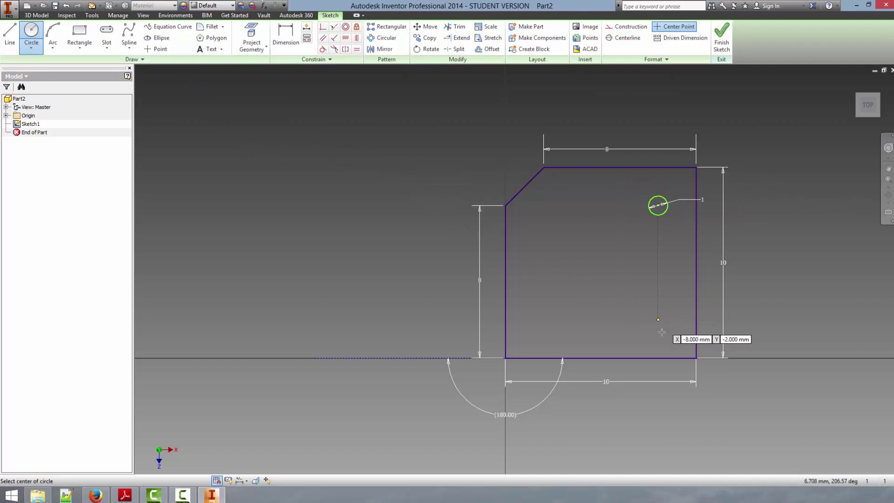
key("Escape")
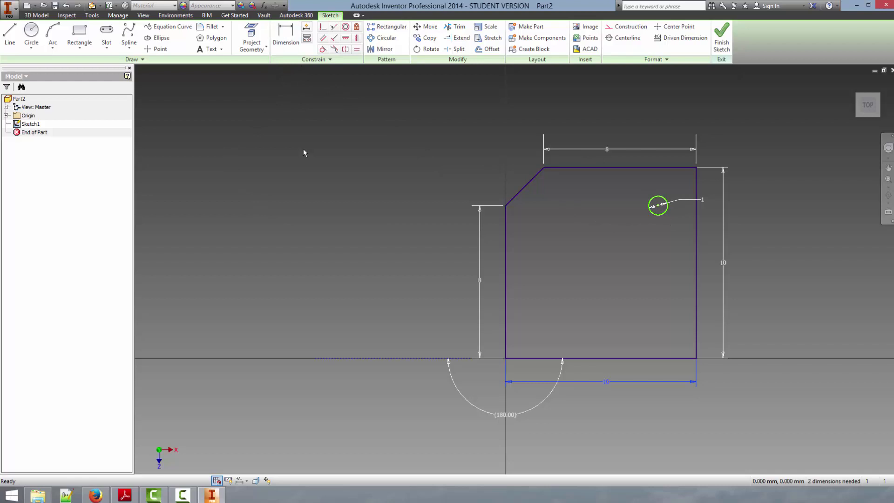
Dimension the hole centre 1 mm below the top edge
left_click(286, 35)
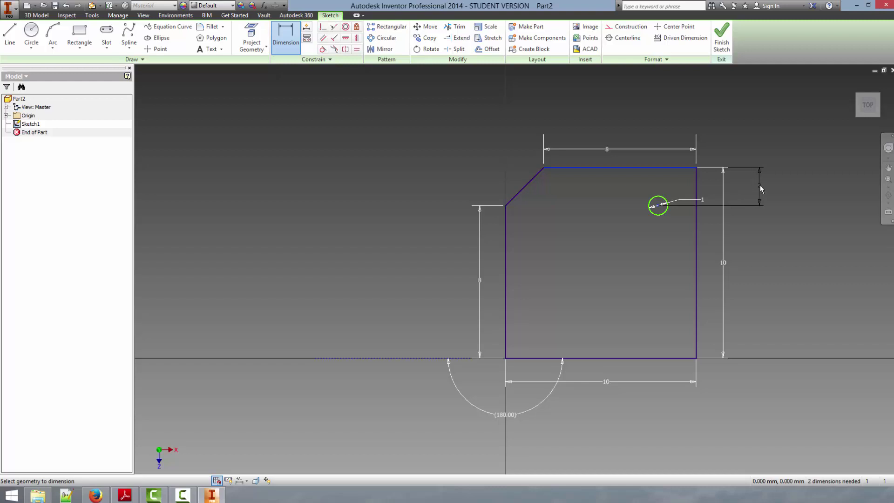
left_click(760, 188)
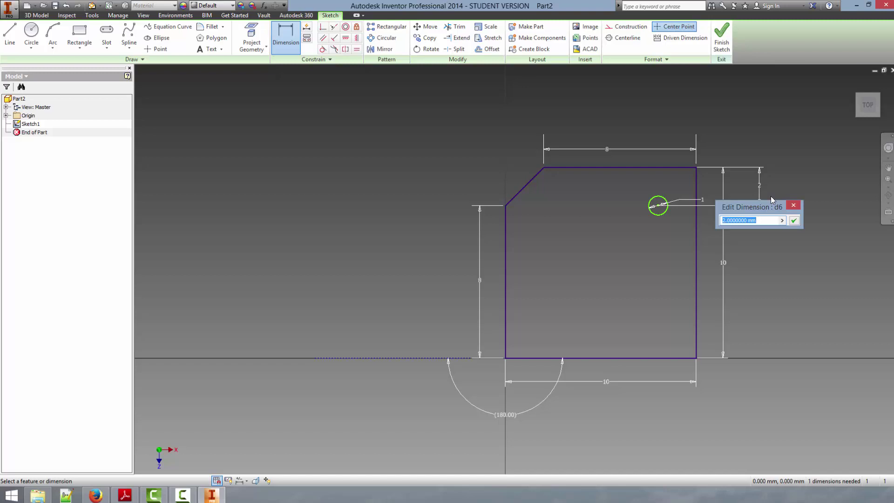
key("Right")
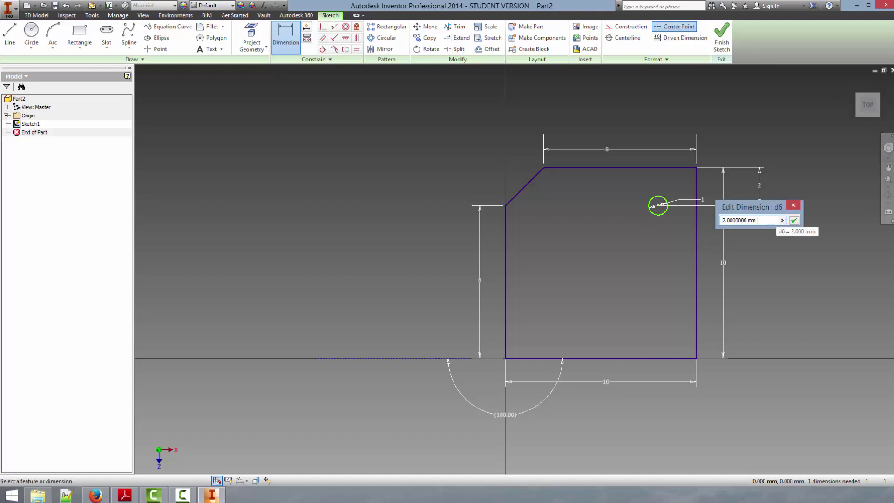
key("ctrl+a")
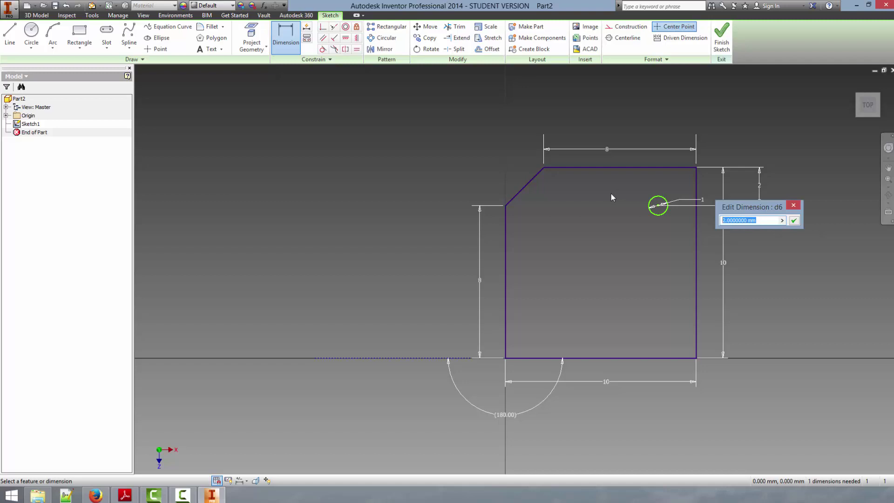
type("1")
key("Return")
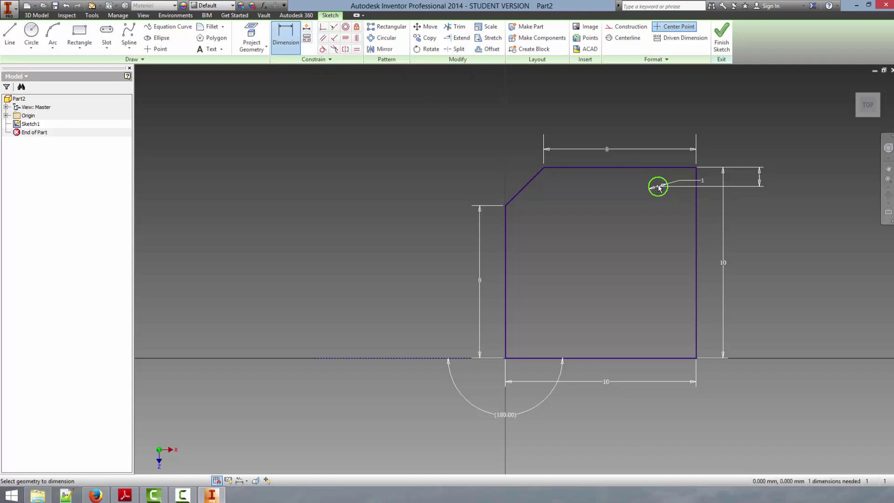
Dimension the hole centre 1 mm from the right edge
left_click(697, 198)
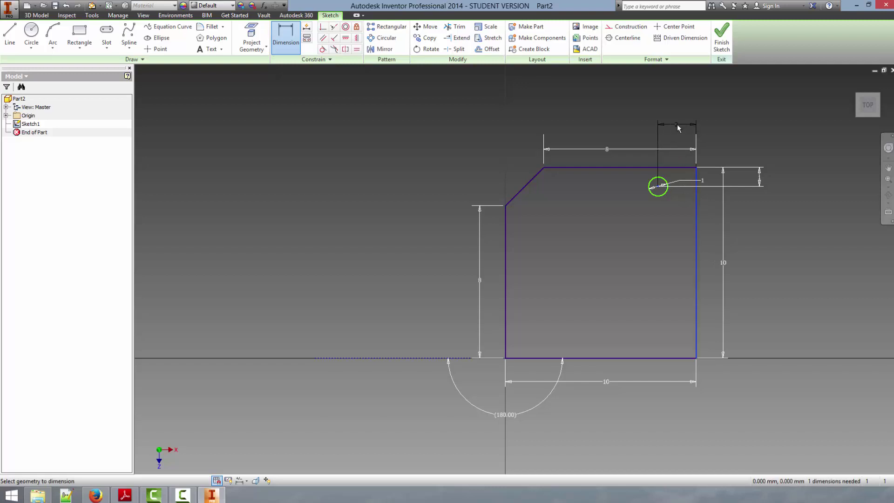
left_click(677, 124)
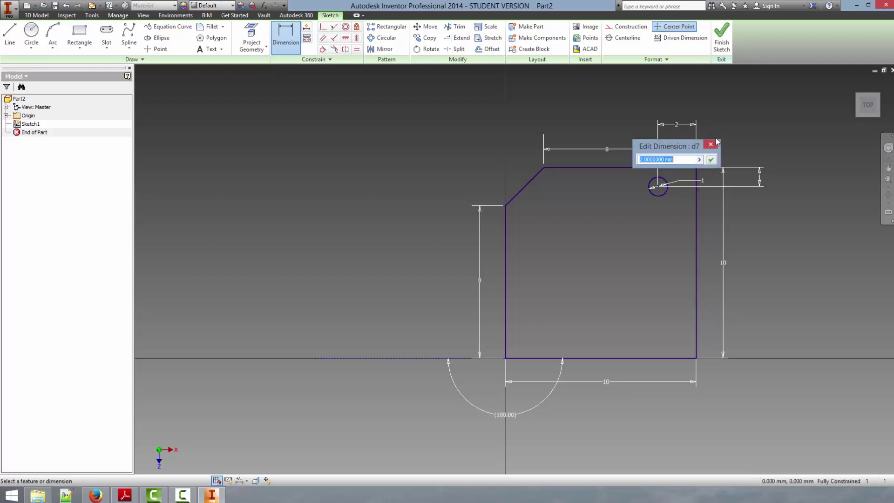
type("1")
key("Return")
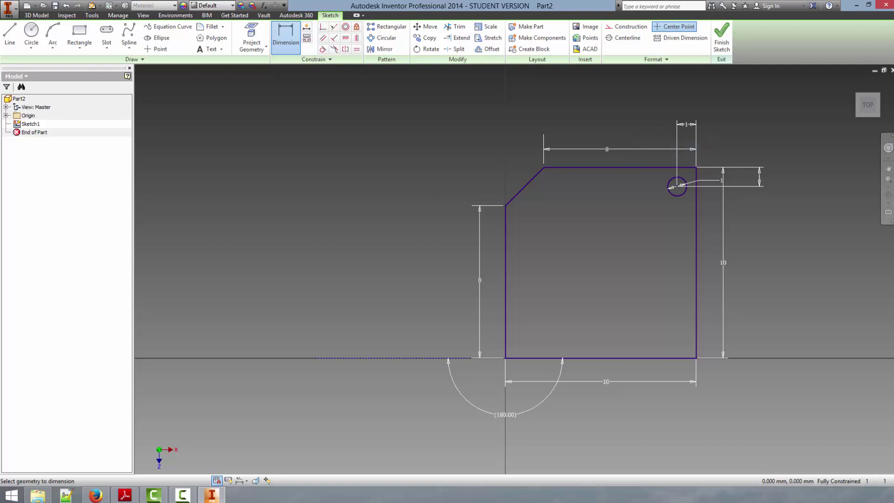
left_click(676, 185)
Change the hole's right-edge offset dimension from 1 to 2 mm
double_click(687, 126)
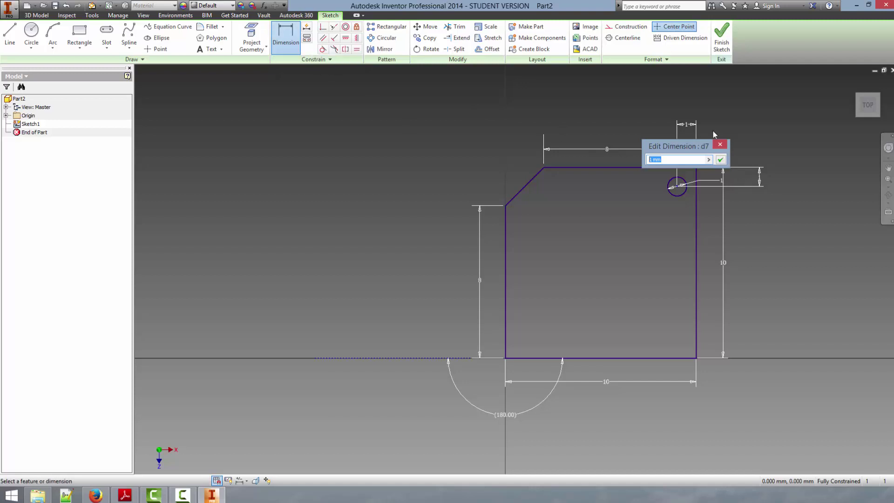
type("2")
key("Return")
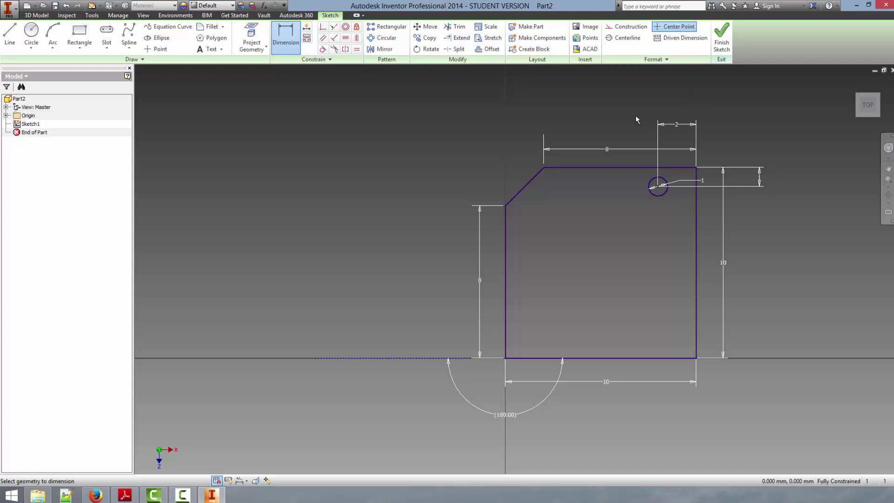
Draw a second 1 mm diameter circle in the lower right of the plate
left_click(31, 32)
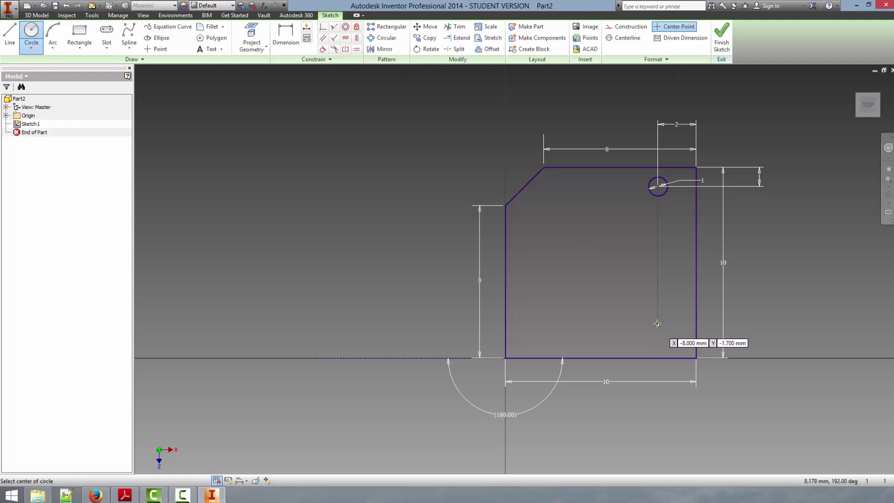
left_click(657, 315)
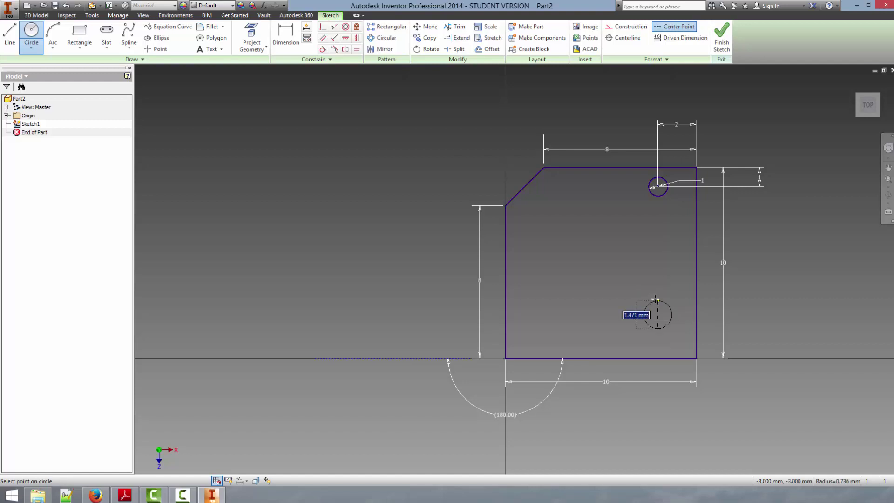
type("1")
key("Return")
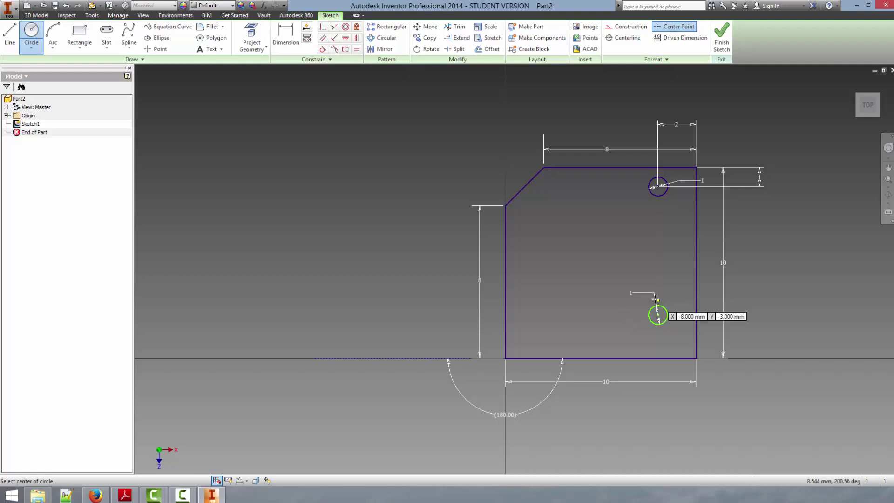
left_click(286, 35)
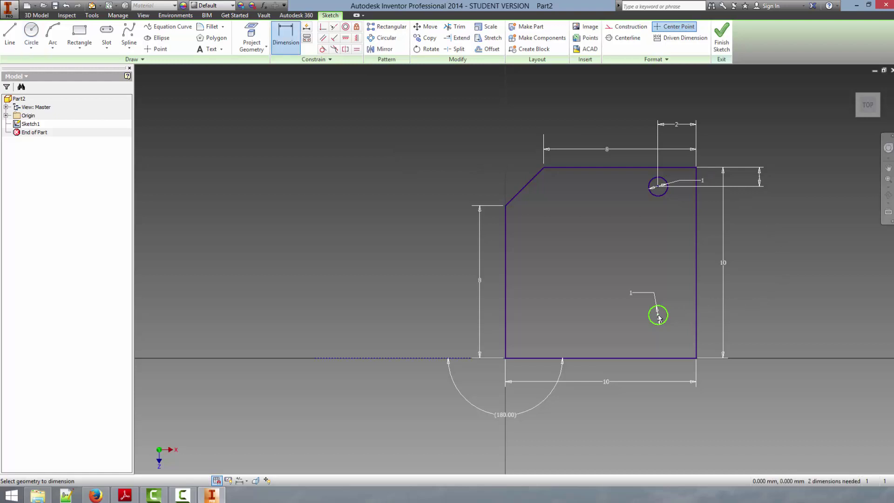
Dimension the lower hole 1 mm from the right edge and 5 mm vertically below the upper hole's centre
left_click(697, 321)
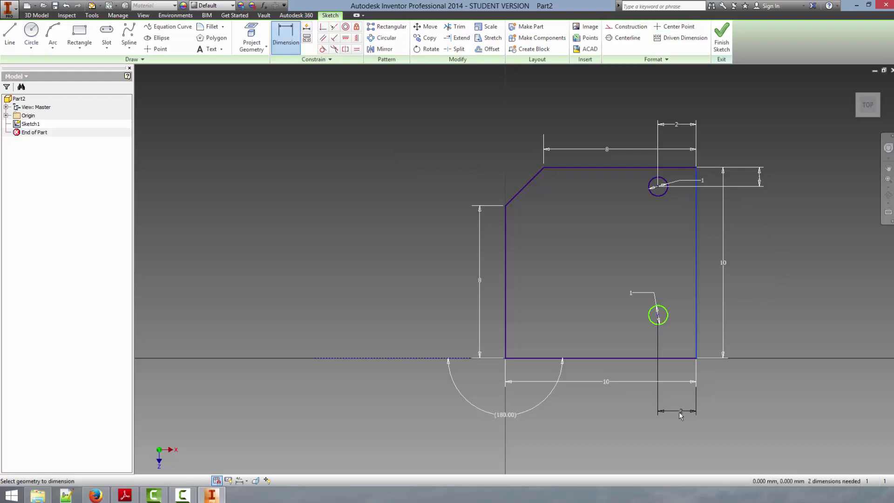
left_click(678, 412)
type("1")
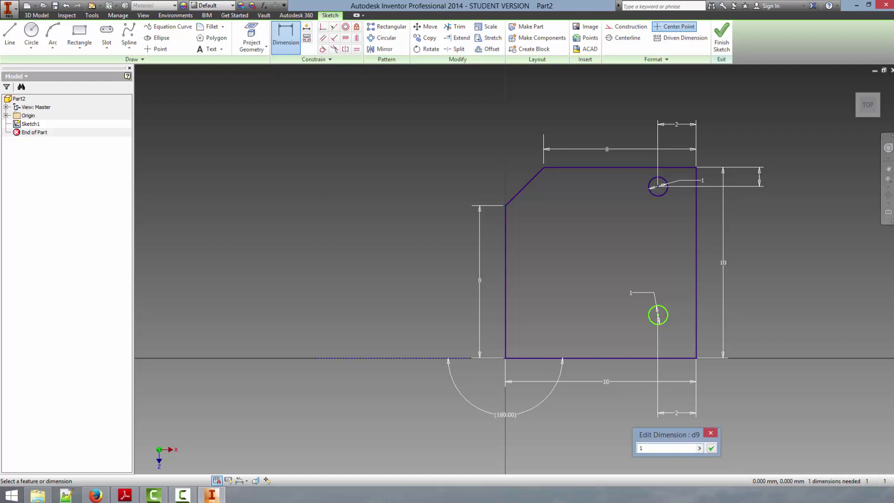
key("Return")
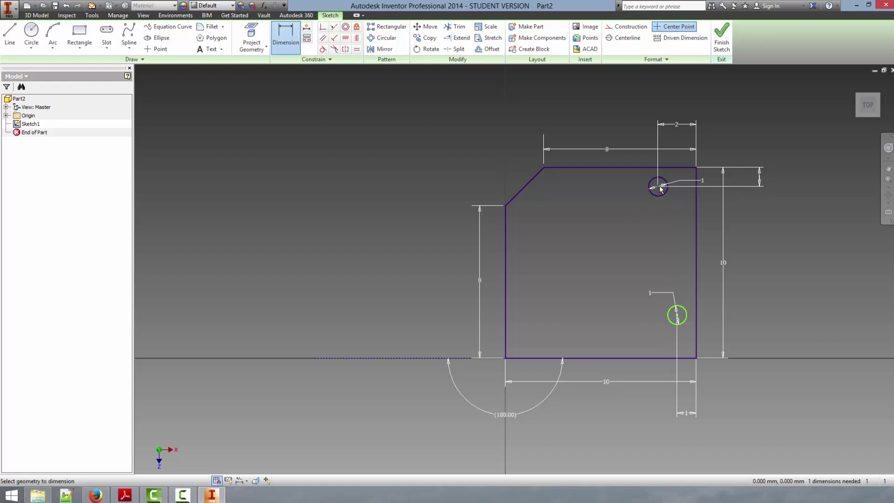
left_click(679, 318)
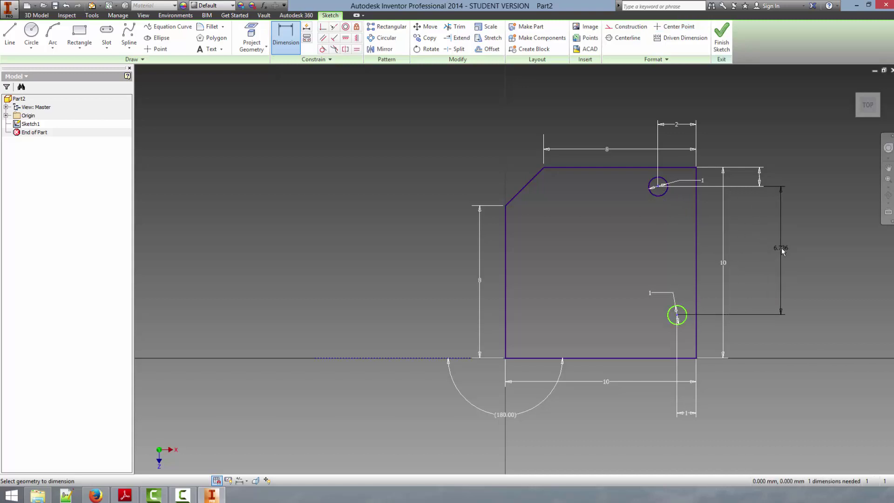
left_click(781, 247)
type("5")
key("Return")
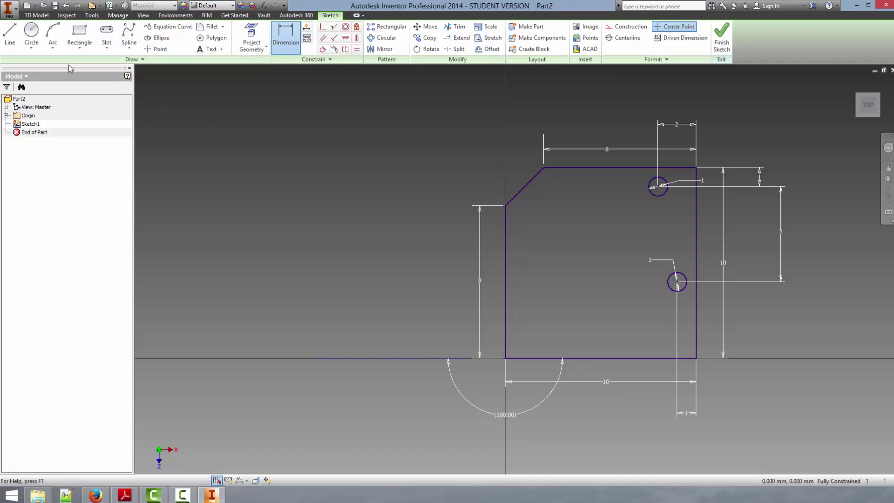
Draw a short horizontal center-to-center slot near the plate's bottom-left corner
left_click(112, 30)
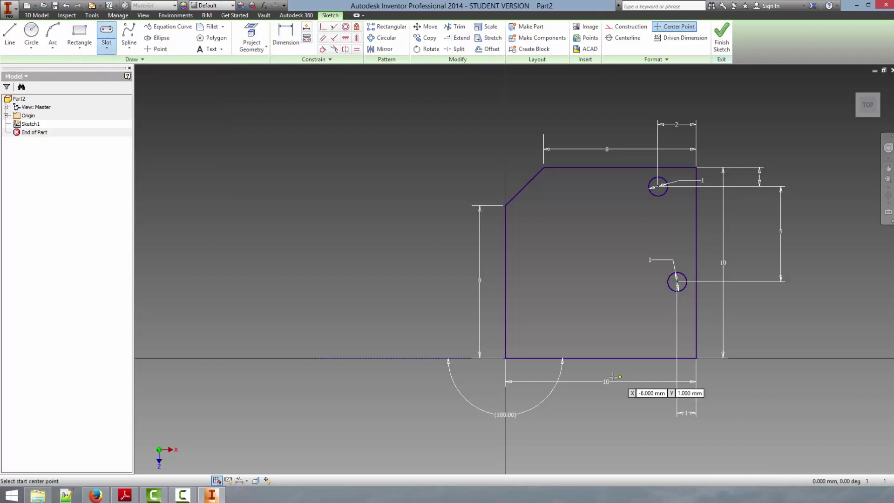
left_click(525, 339)
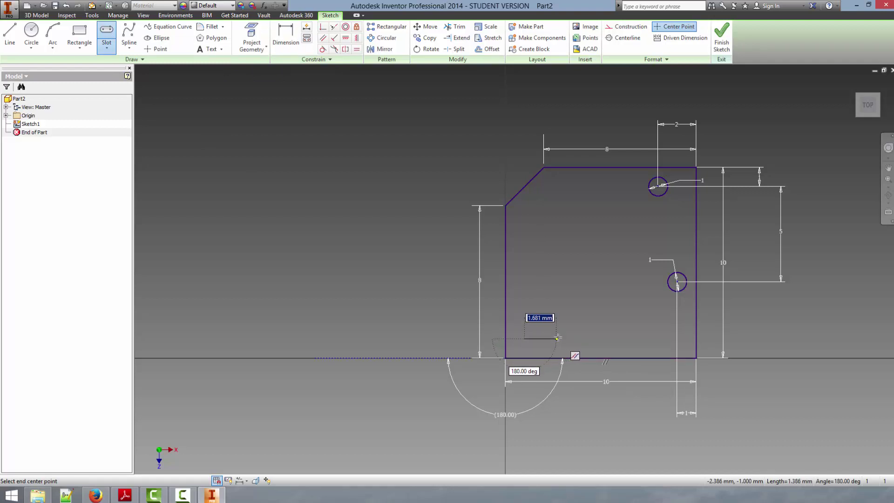
left_click(557, 337)
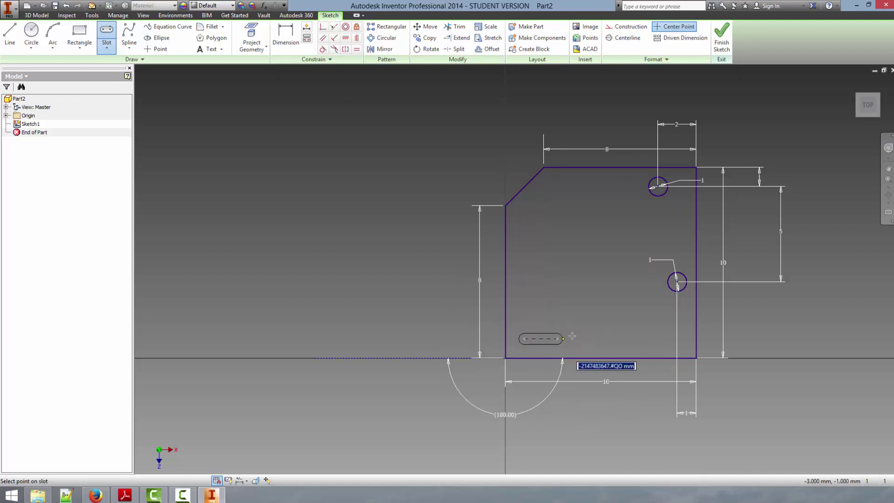
left_click(572, 333)
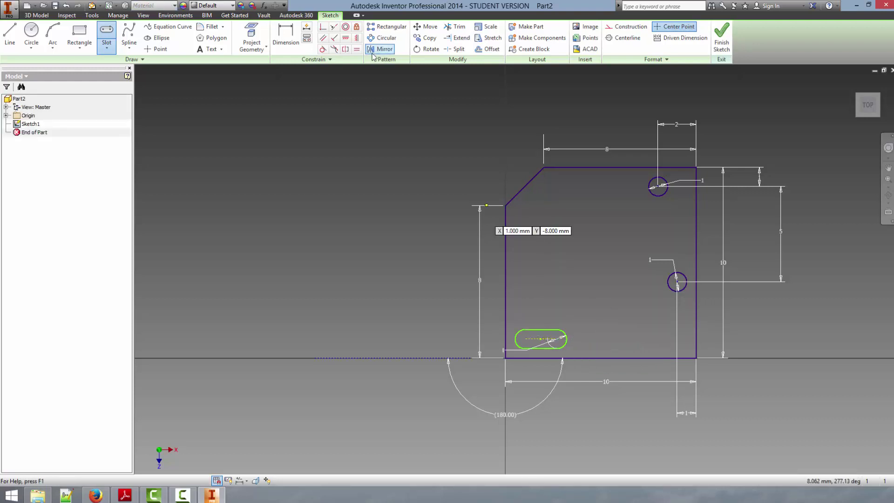
key("d")
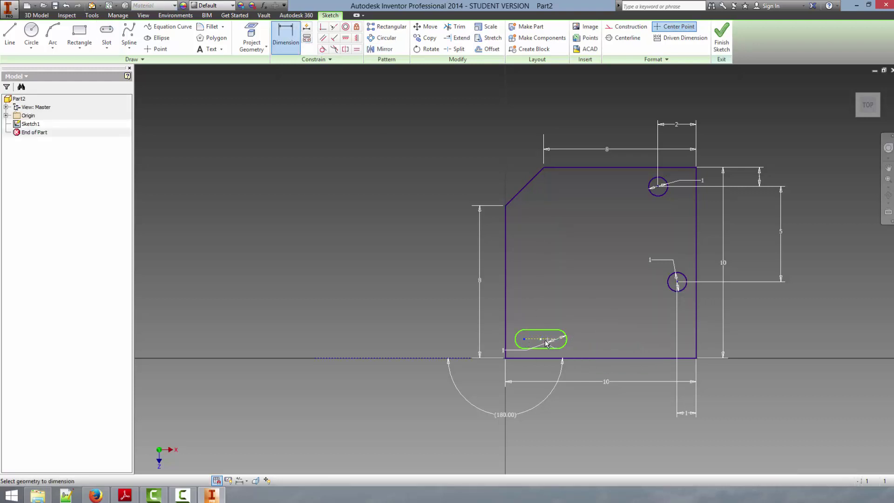
Set the slot's centre-to-centre length to 2 mm
scroll(555, 341, "up", 5)
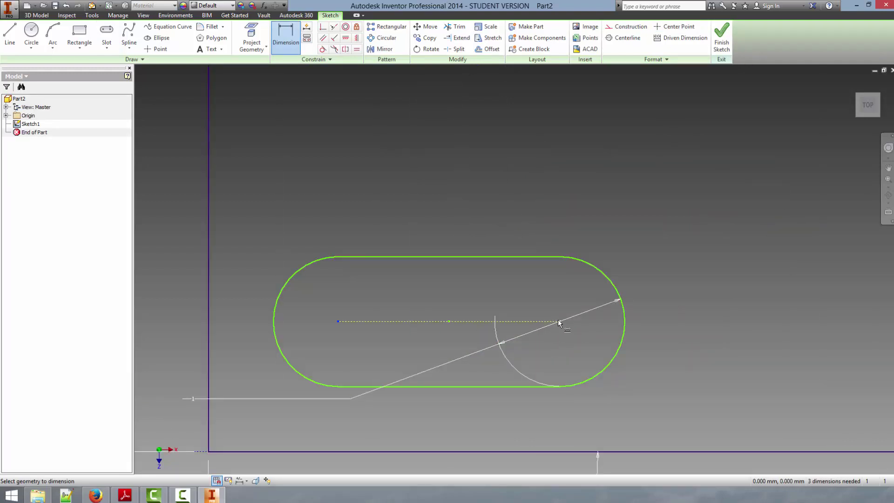
left_click(561, 321)
scroll(466, 406, "down", 4)
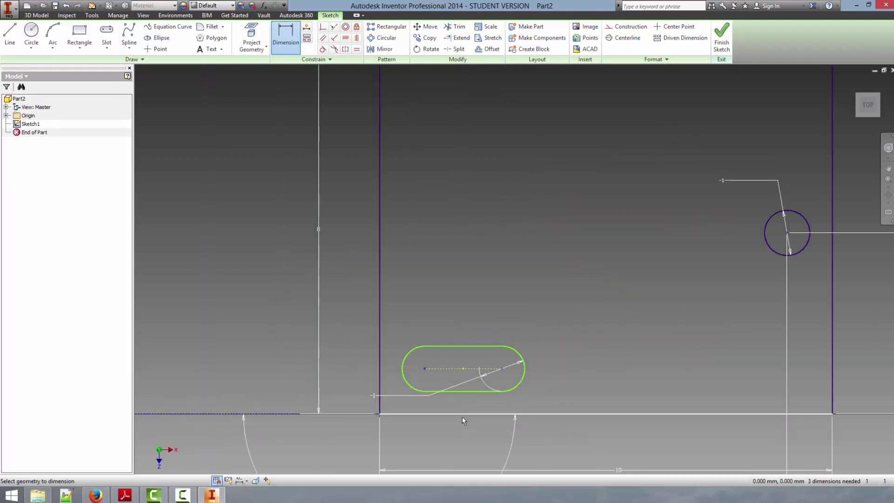
left_click(459, 434)
type("2")
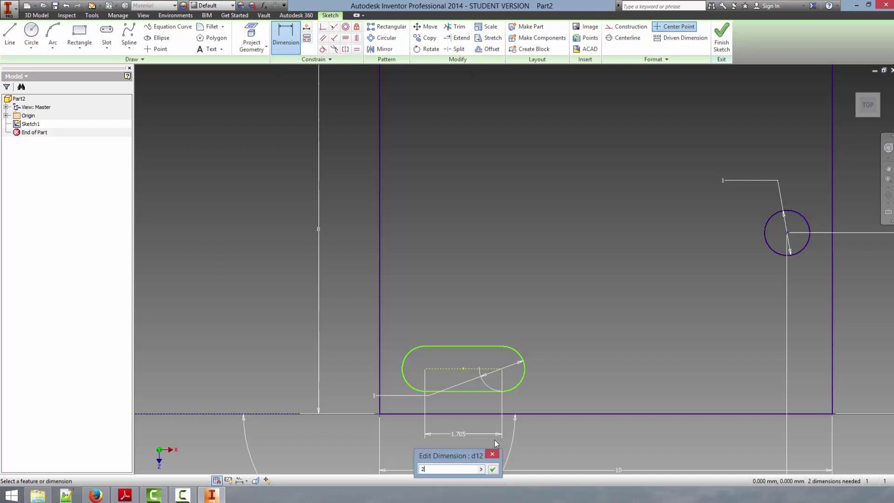
key("Return")
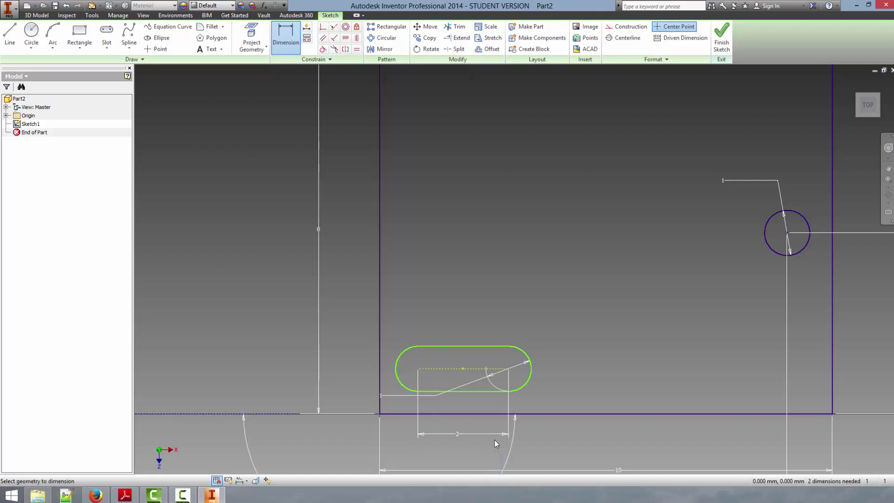
Locate the slot's left centre 1 mm above the bottom edge and 1 mm from the left edge
left_click(418, 369)
left_click(415, 414)
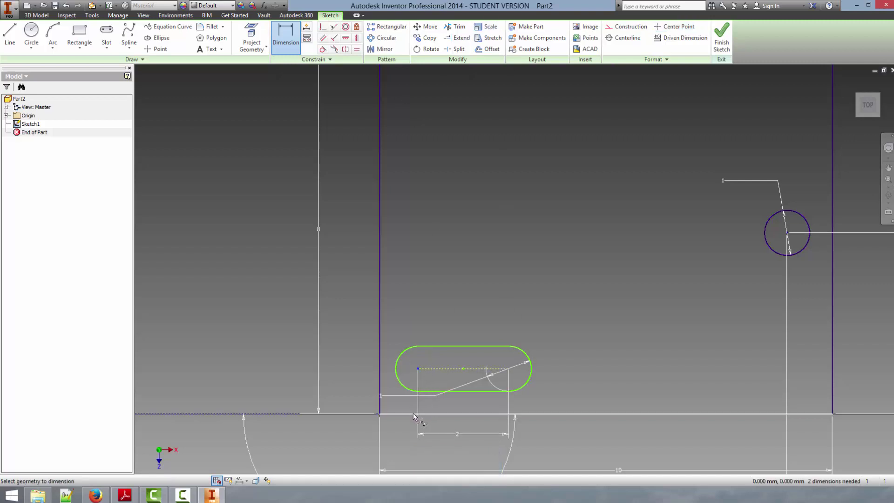
left_click(349, 389)
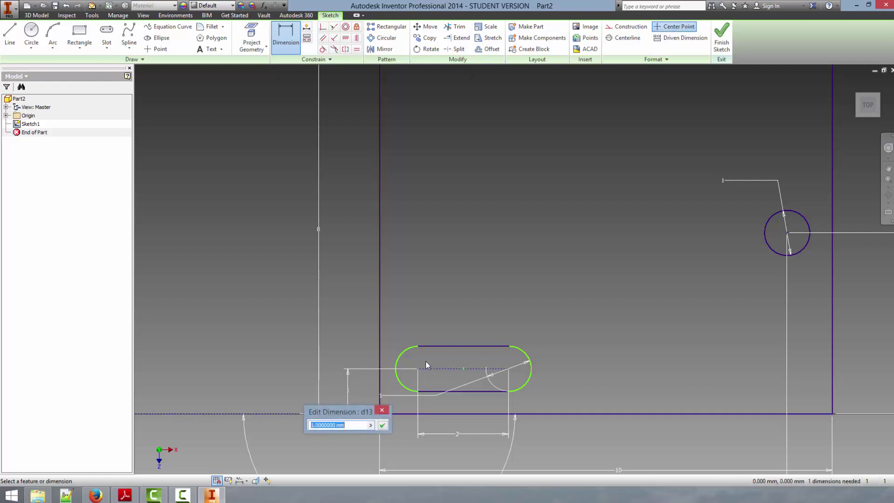
key("Return")
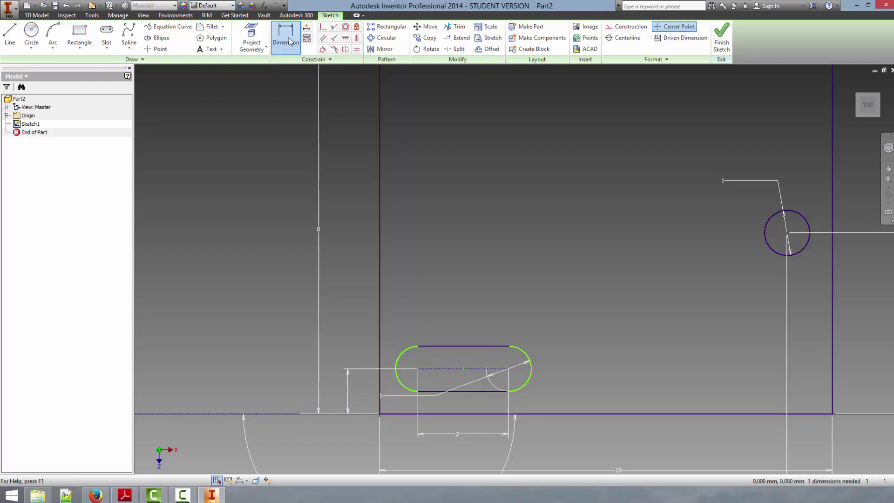
left_click(418, 369)
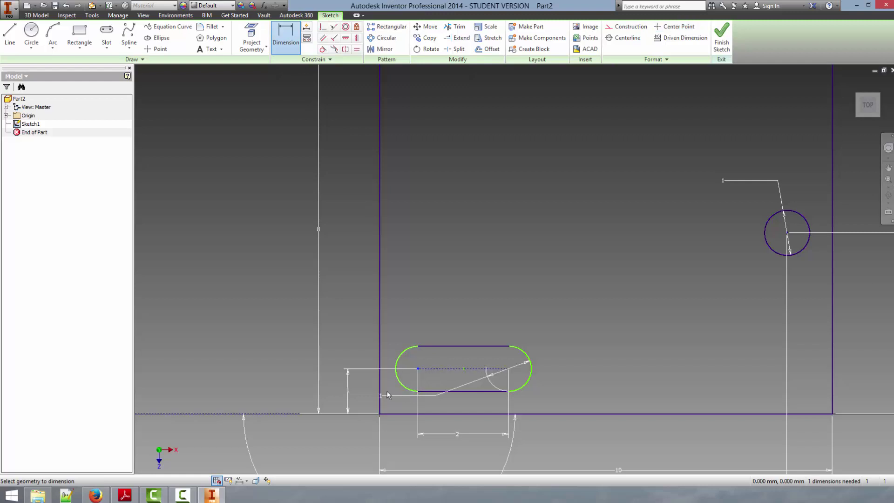
left_click(380, 395)
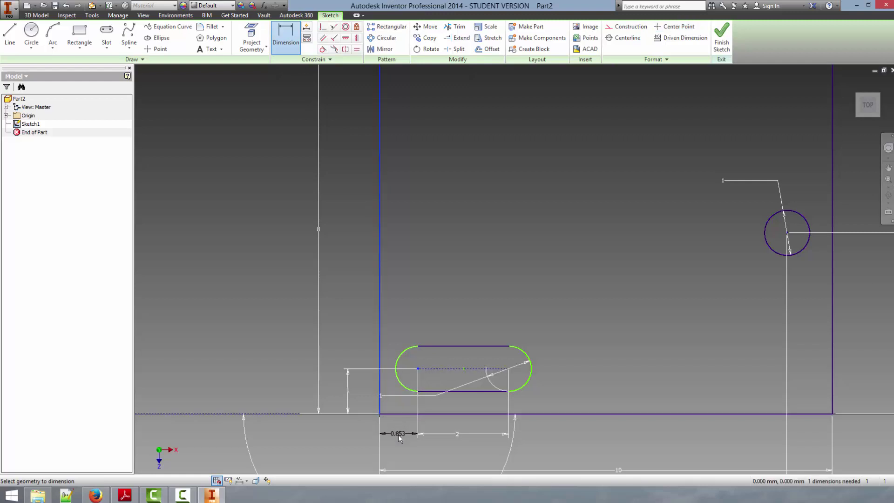
left_click(399, 434)
type("1")
key("Return")
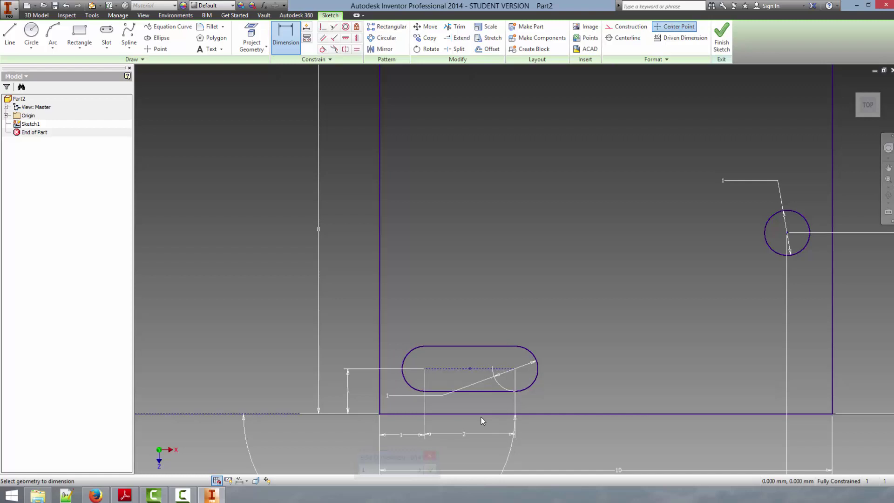
scroll(639, 279, "down", 2)
scroll(620, 215, "down", 2)
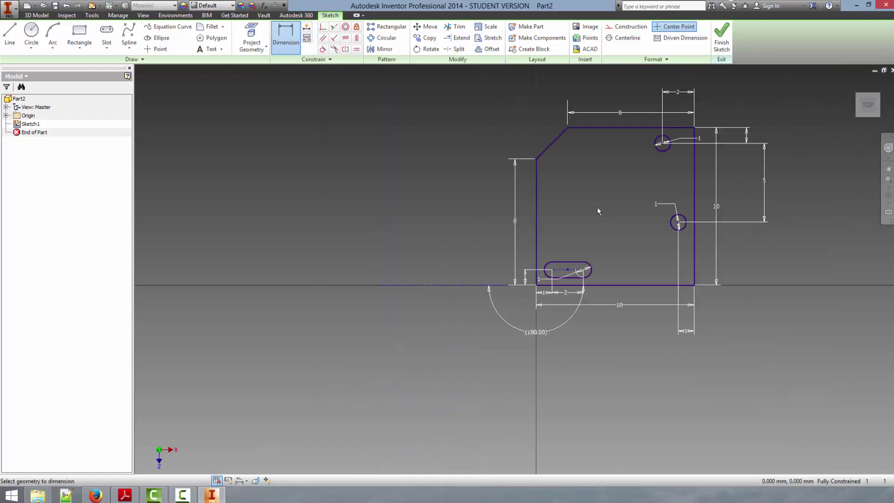
middle_click_drag(507, 113, 355, 134)
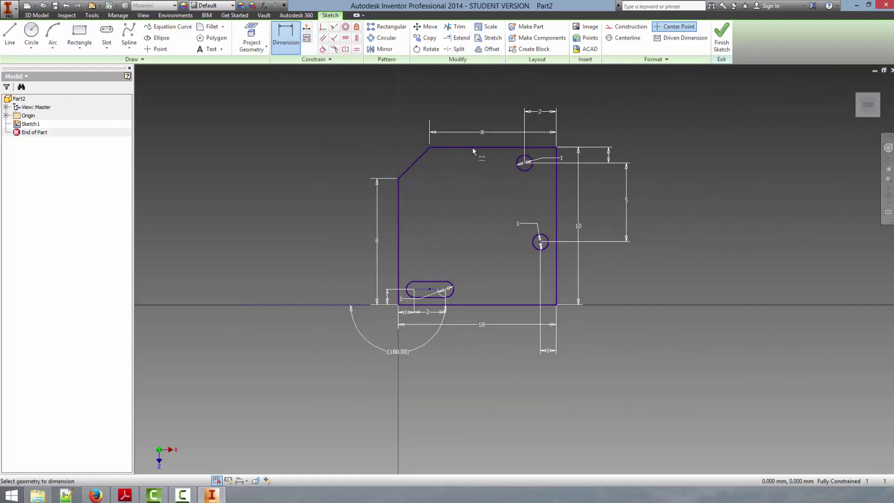